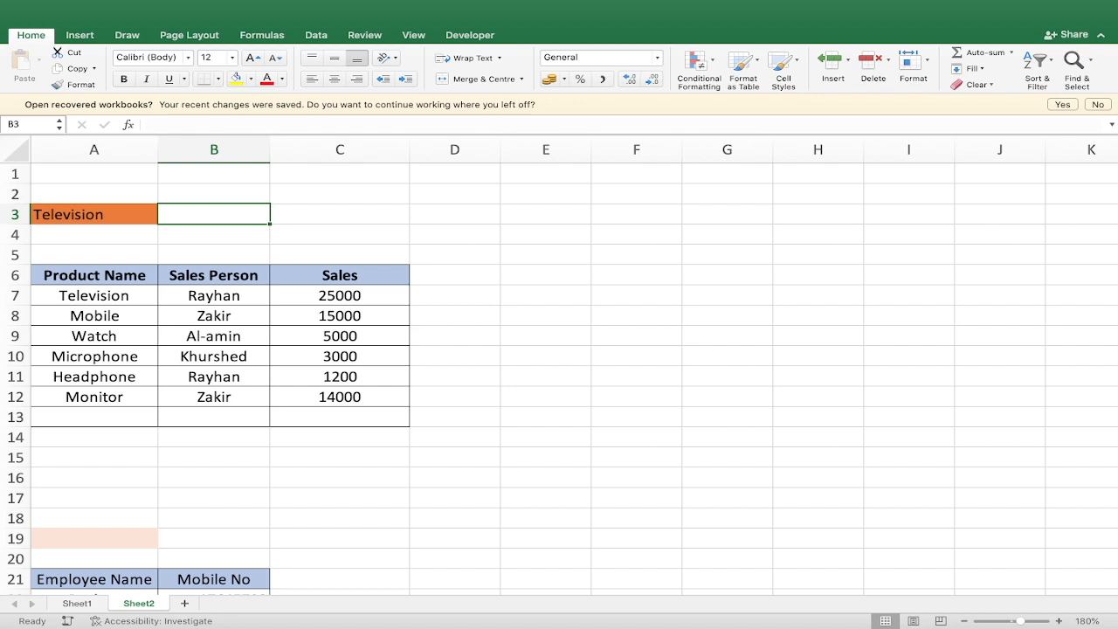
- Enter =VLOOKUP(A3,A7:C12,3,FALSE) in B3 and check its result against the Television row of the sales table
text(=)
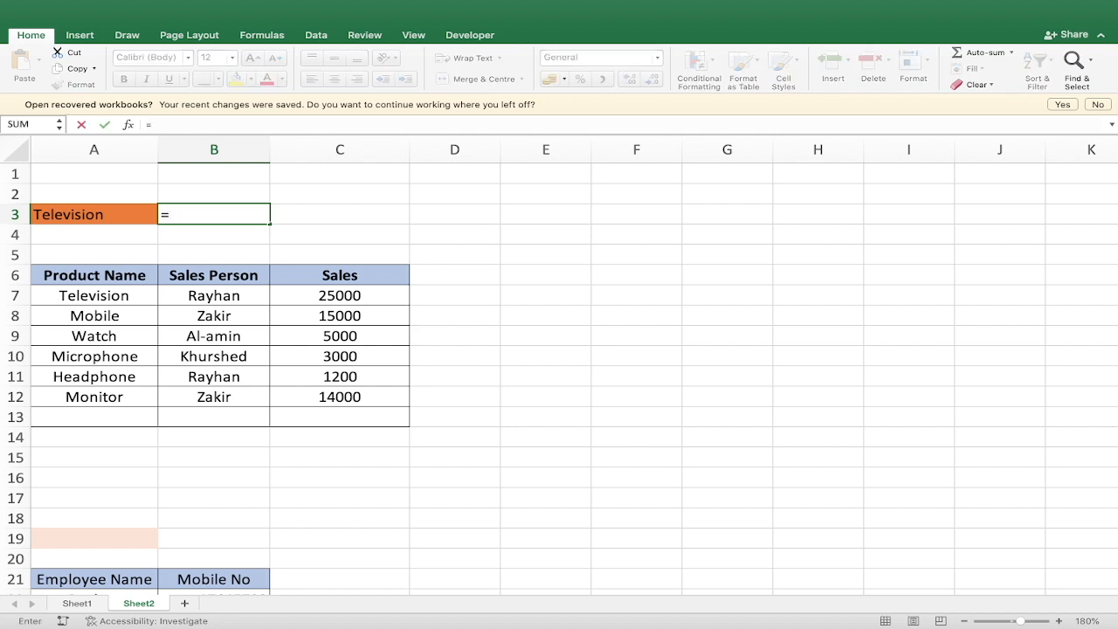
text(vl)
key(Tab)
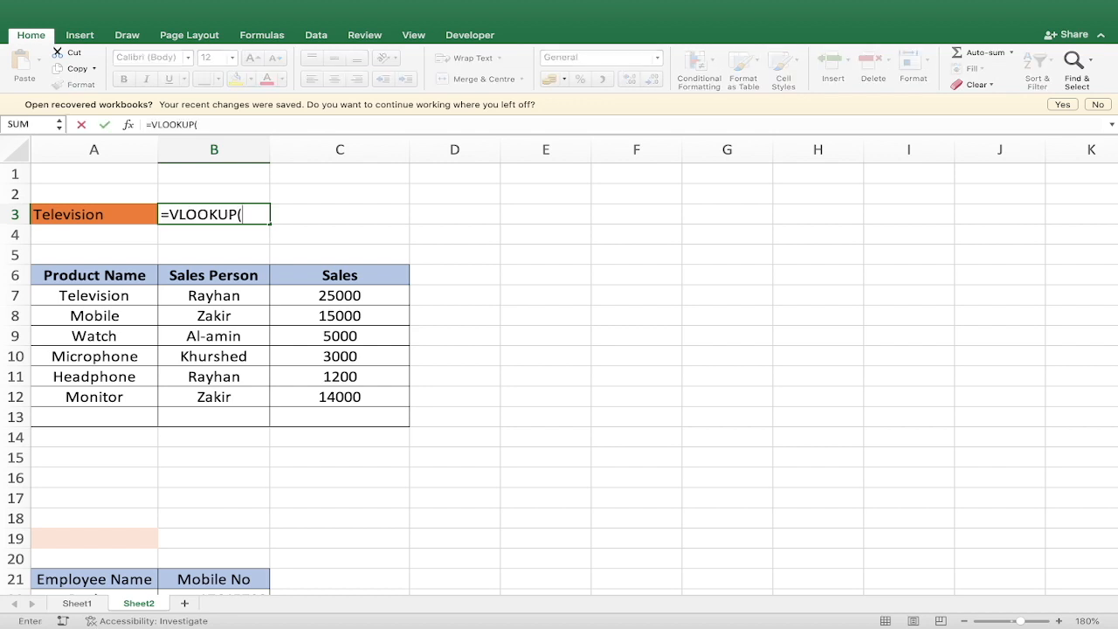
key(Left)
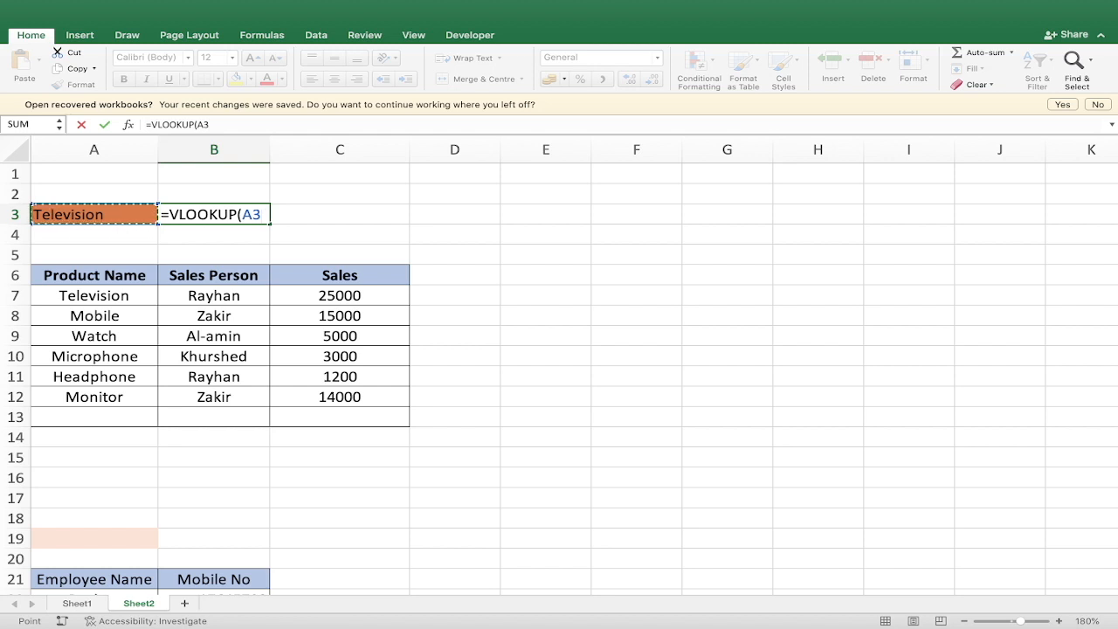
text(,)
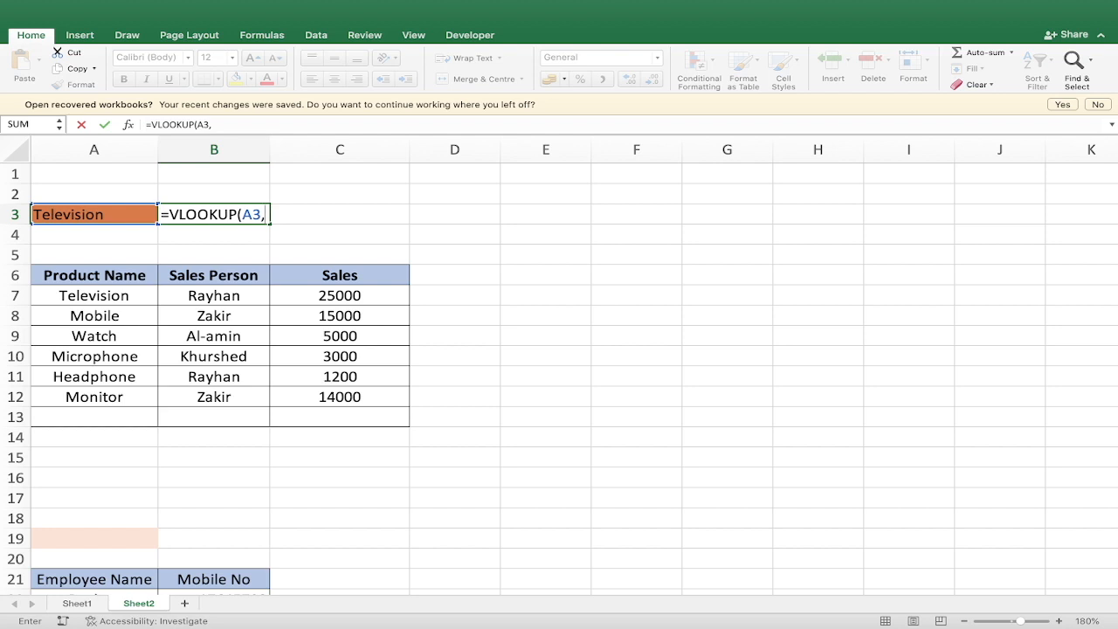
drag(94, 296, 339, 397)
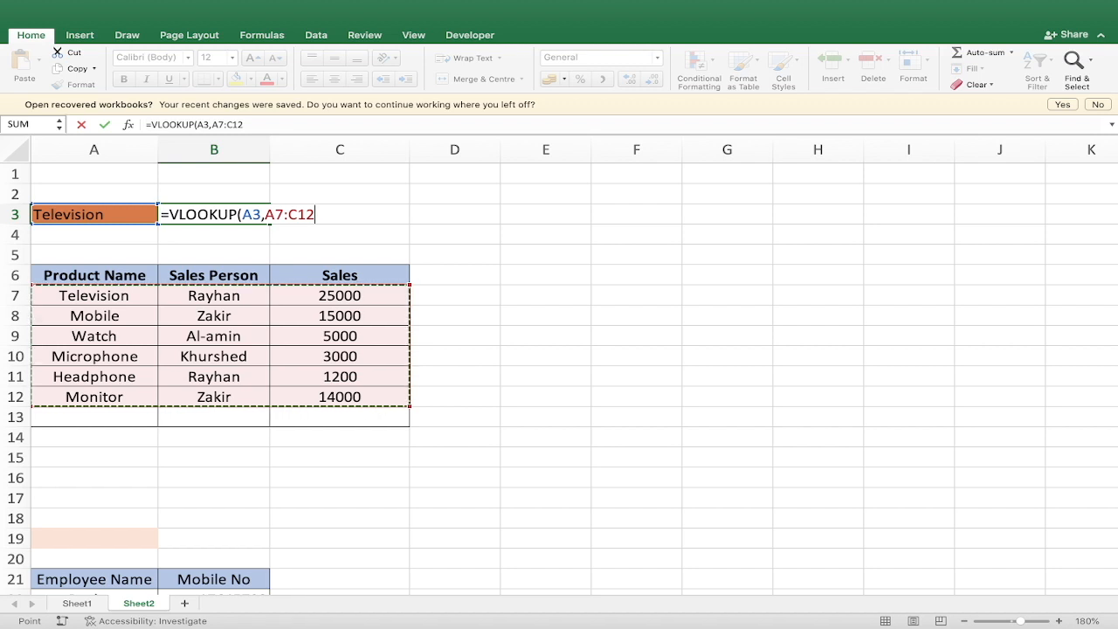
text(,)
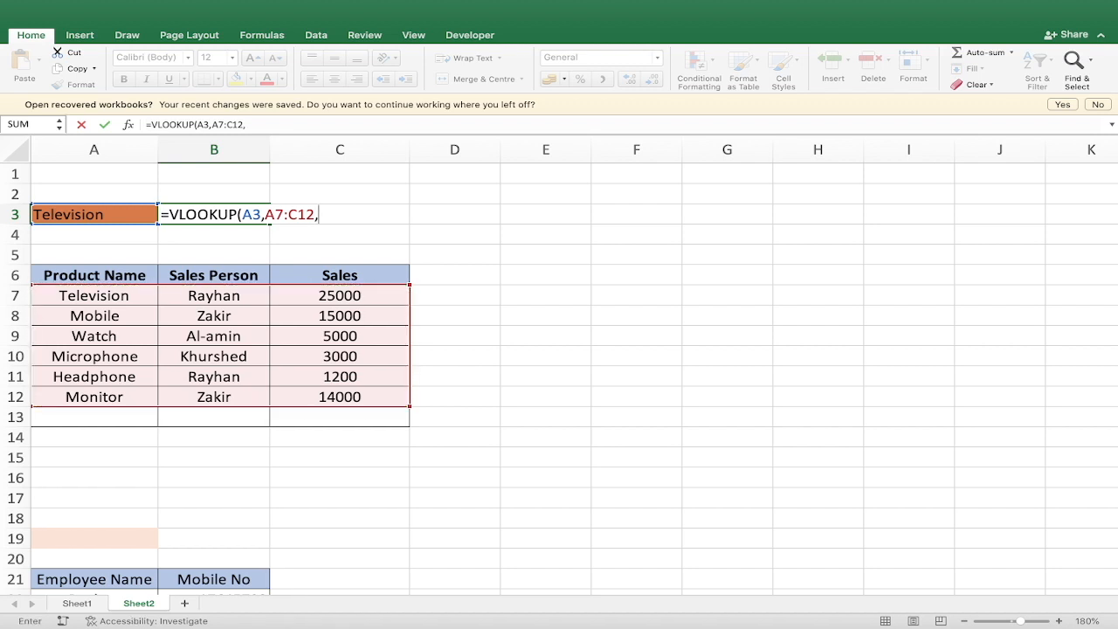
text(3,FALSE)
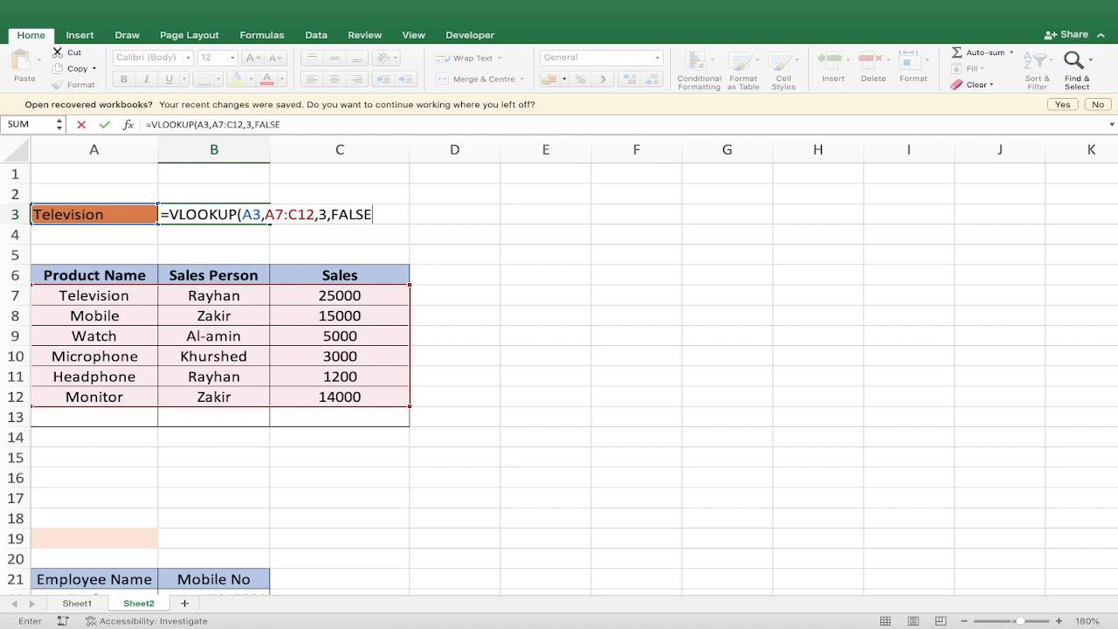
text())
key(Return)
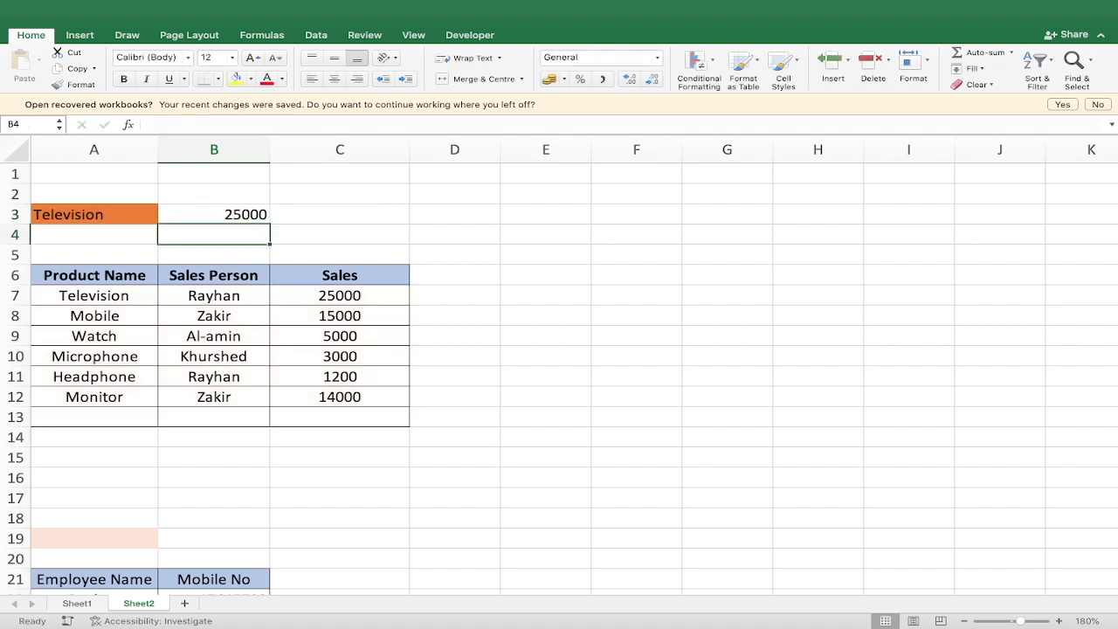
drag(93, 295, 340, 295)
click(339, 295)
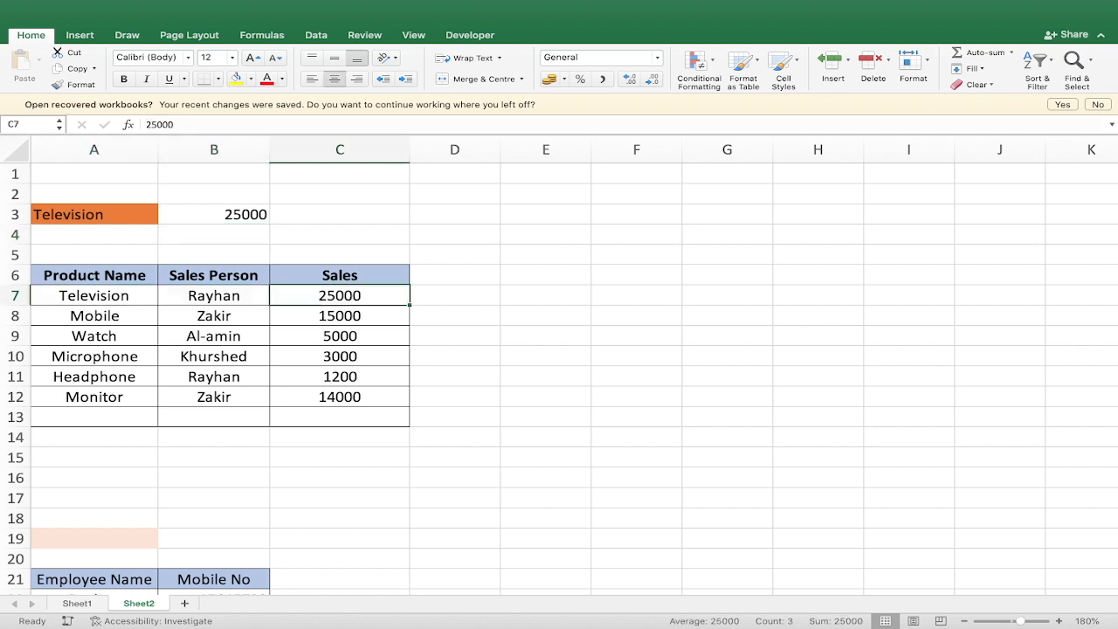
- Change the lookup product in A3 to Mobile and compare the returned sales with the Mobile row
click(94, 214)
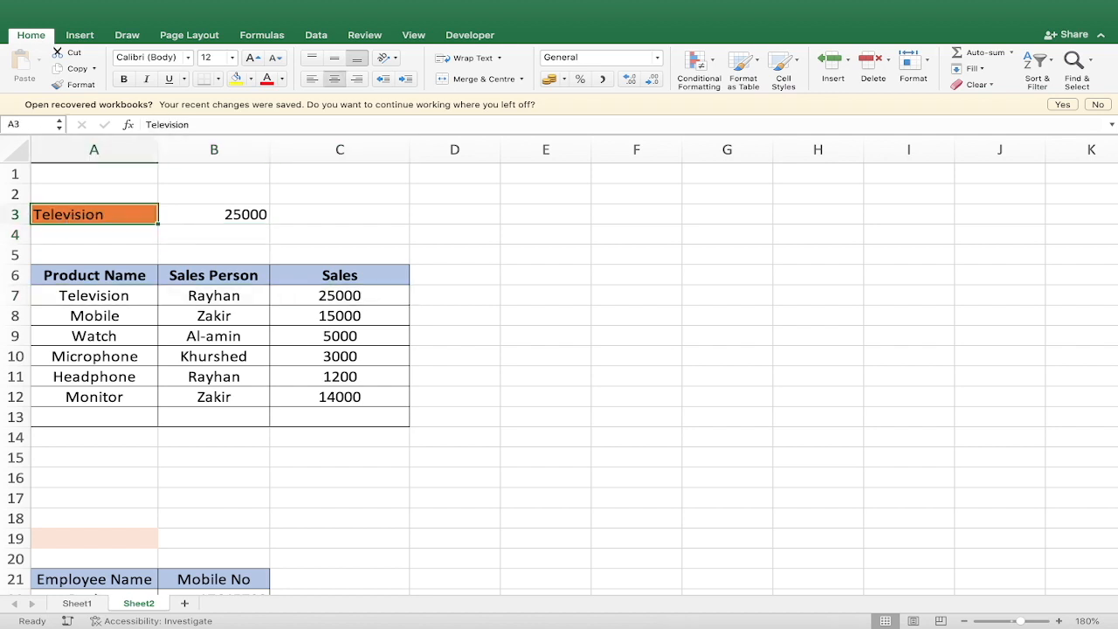
text(Mov)
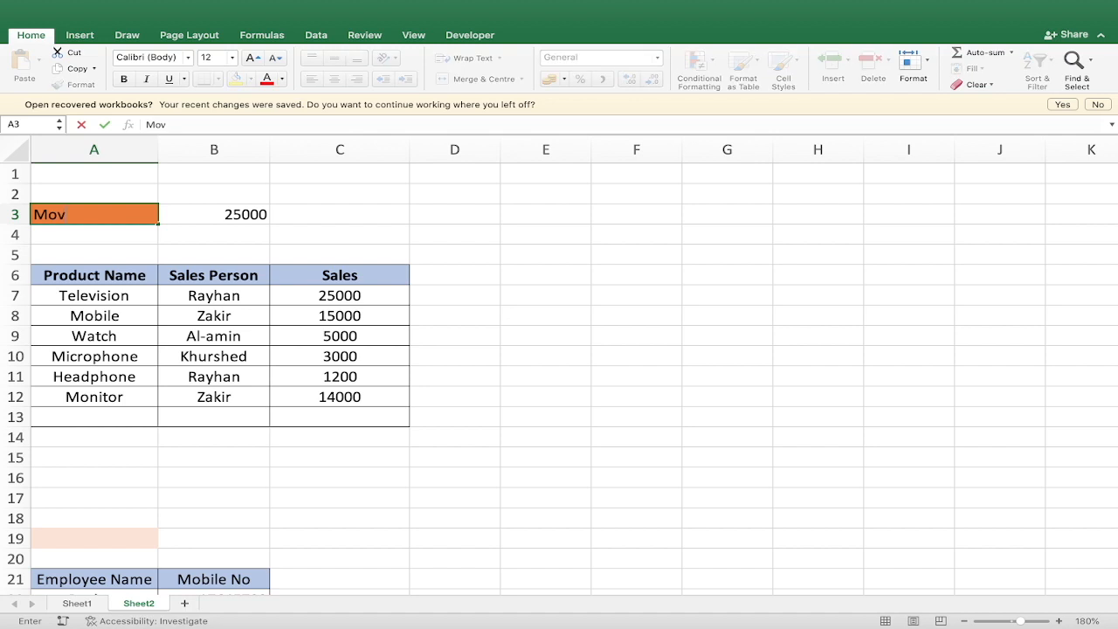
key(BackSpace)
text(bile)
key(Return)
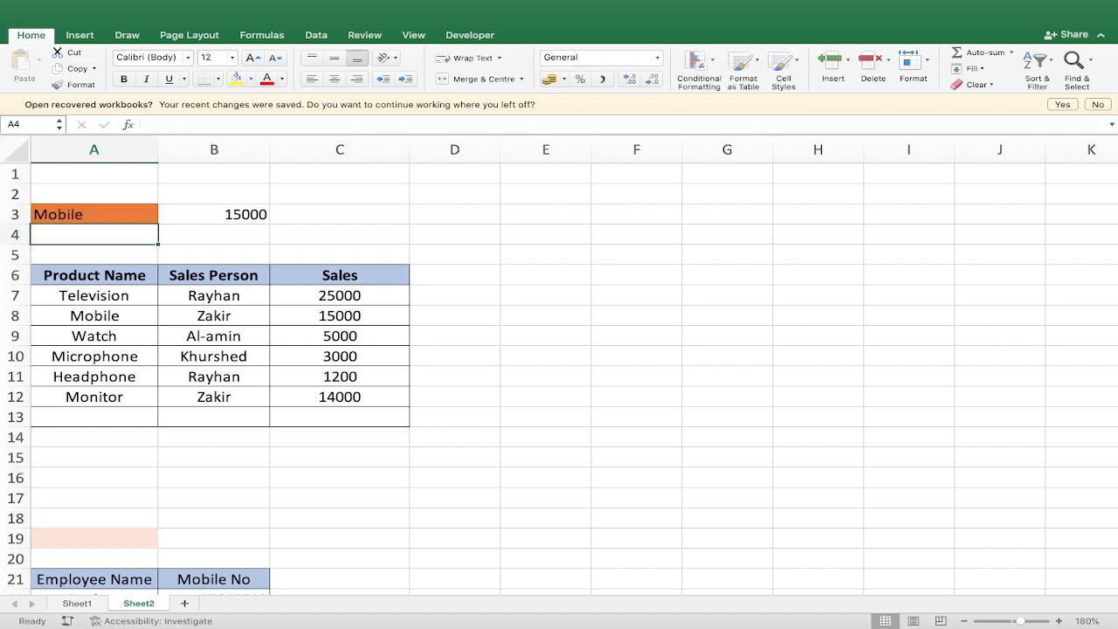
click(94, 316)
click(340, 316)
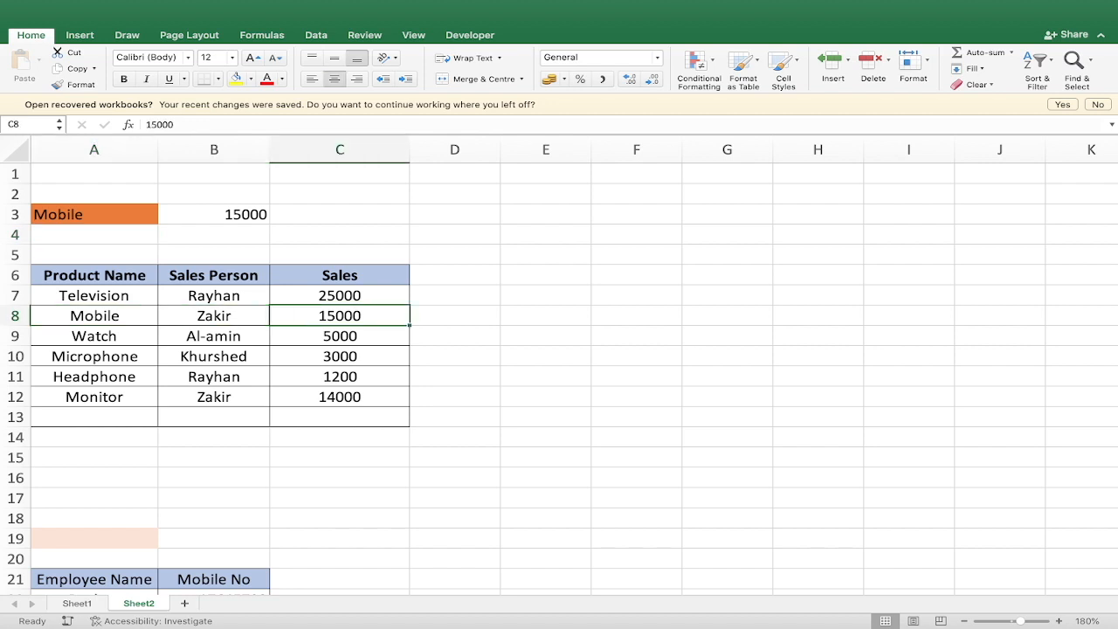
- Change the lookup product in A3 to Watch and compare the formula's result in B3 with the Watch row
click(94, 214)
text(W)
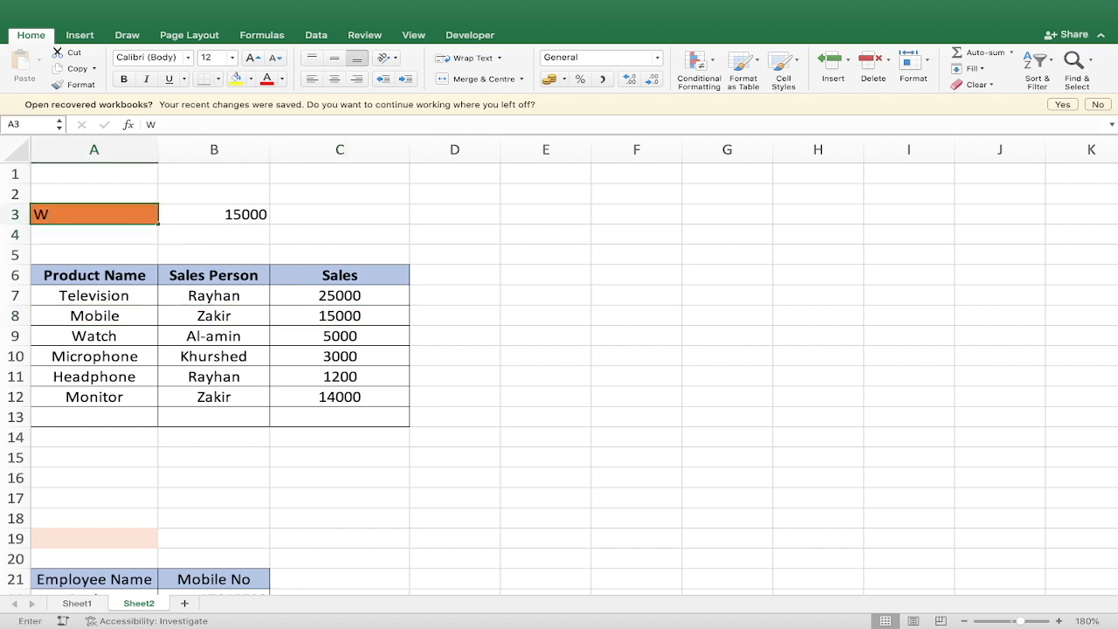
text(atch)
key(Return)
click(214, 214)
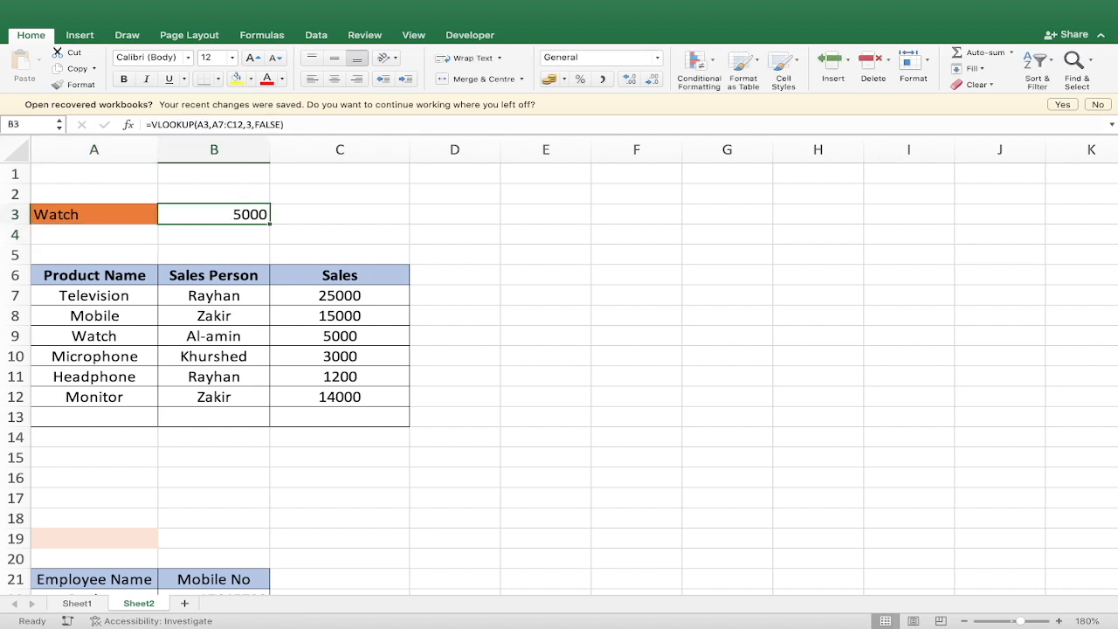
drag(94, 336, 342, 337)
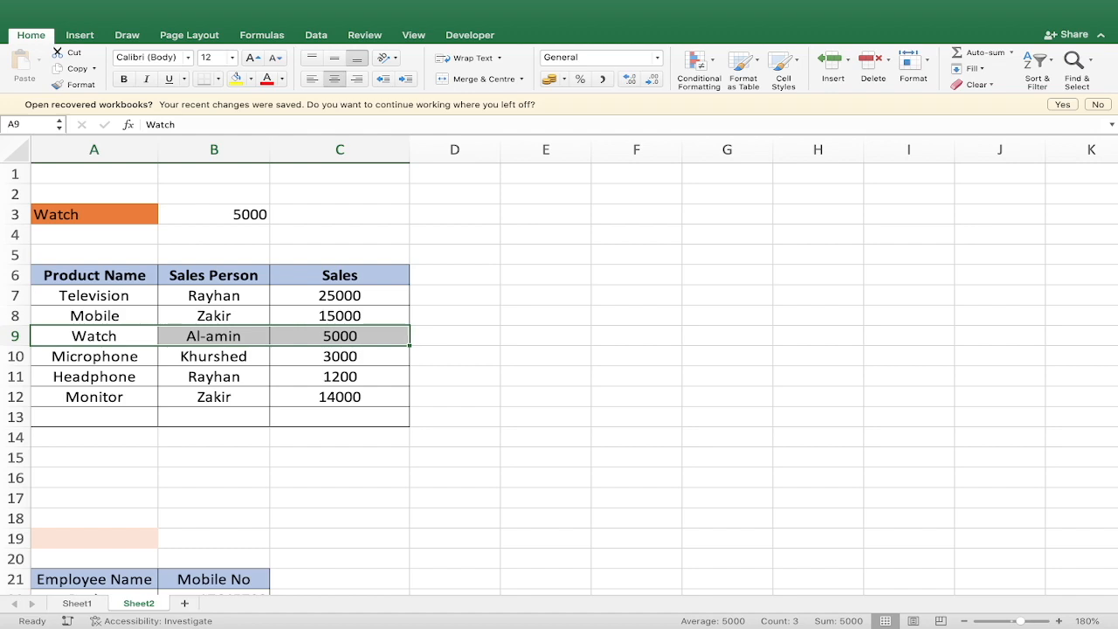
- Set the lookup product in A3 to Headphone and check the B3 result against the Headphone row
click(94, 214)
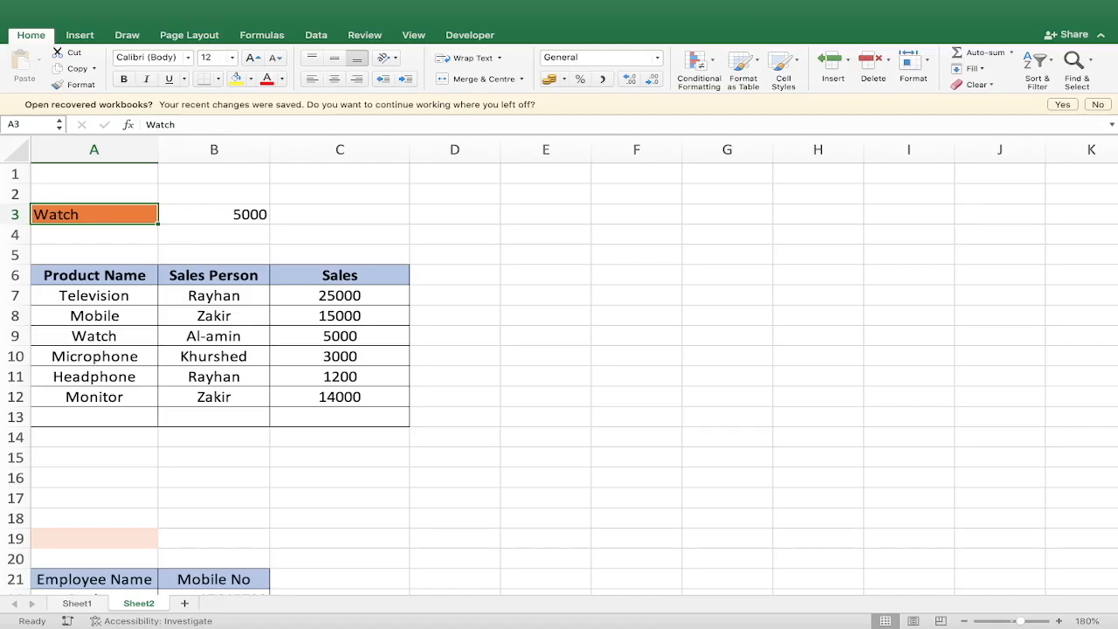
text(He)
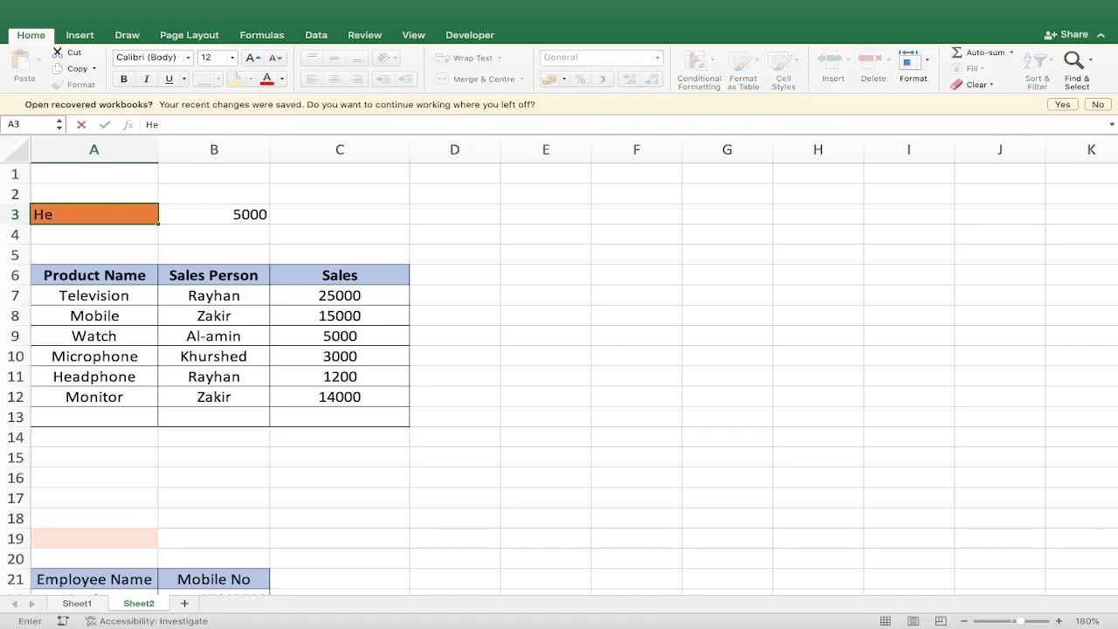
text(adphone)
key(Return)
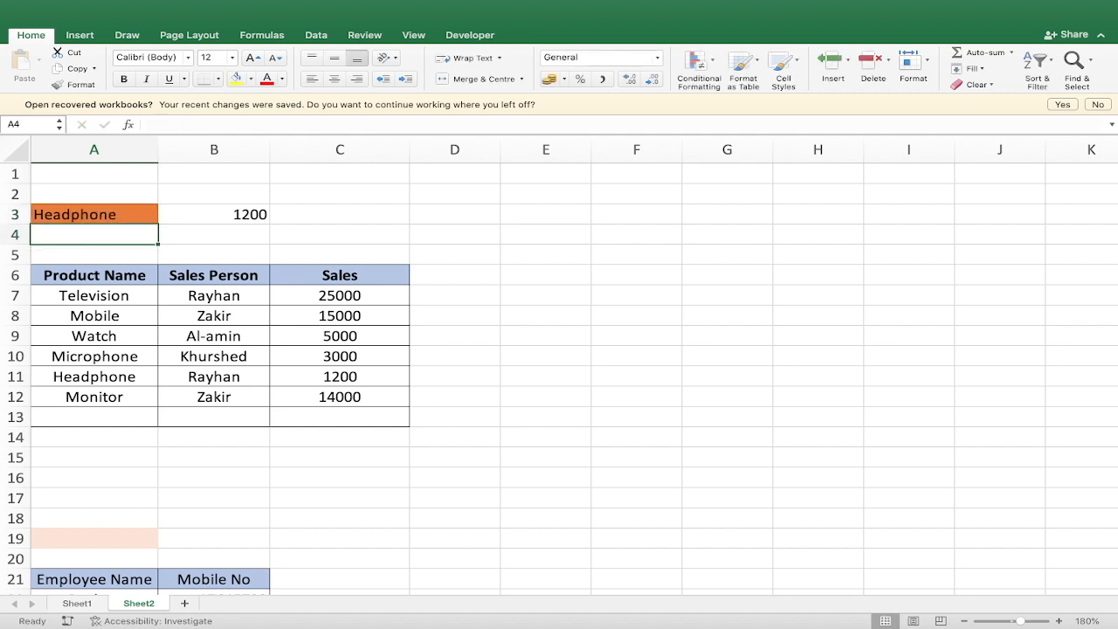
click(214, 215)
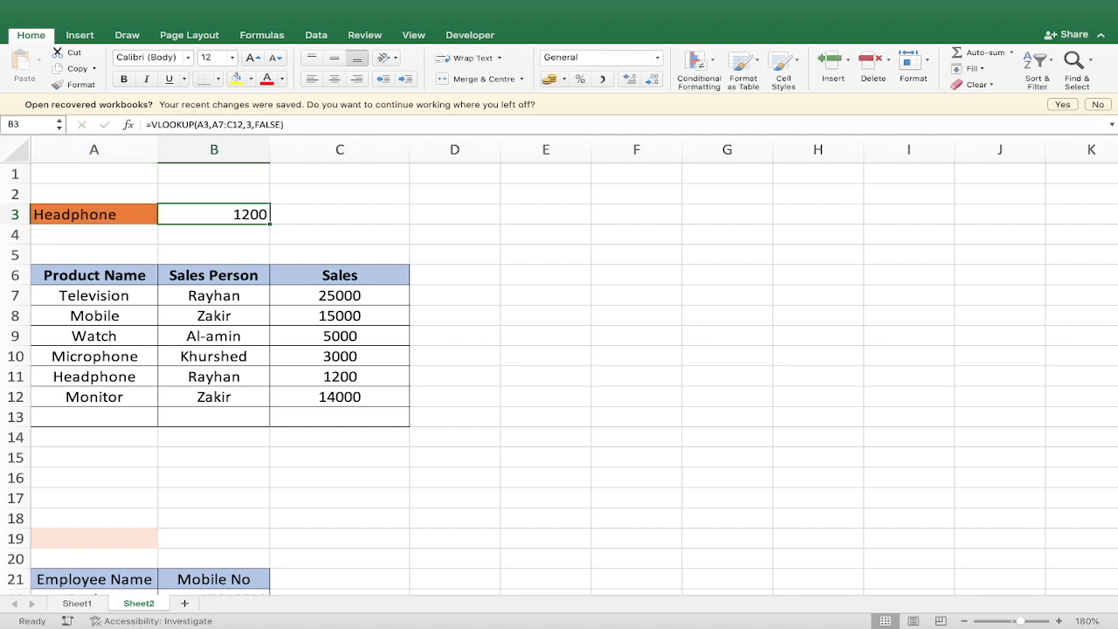
drag(94, 376, 339, 376)
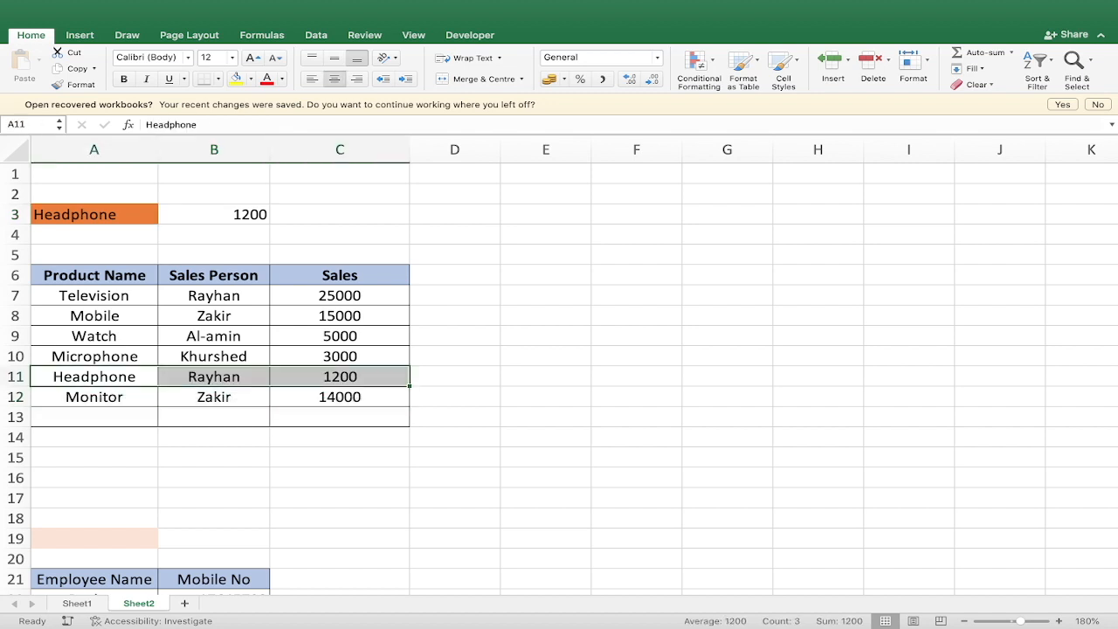
click(340, 376)
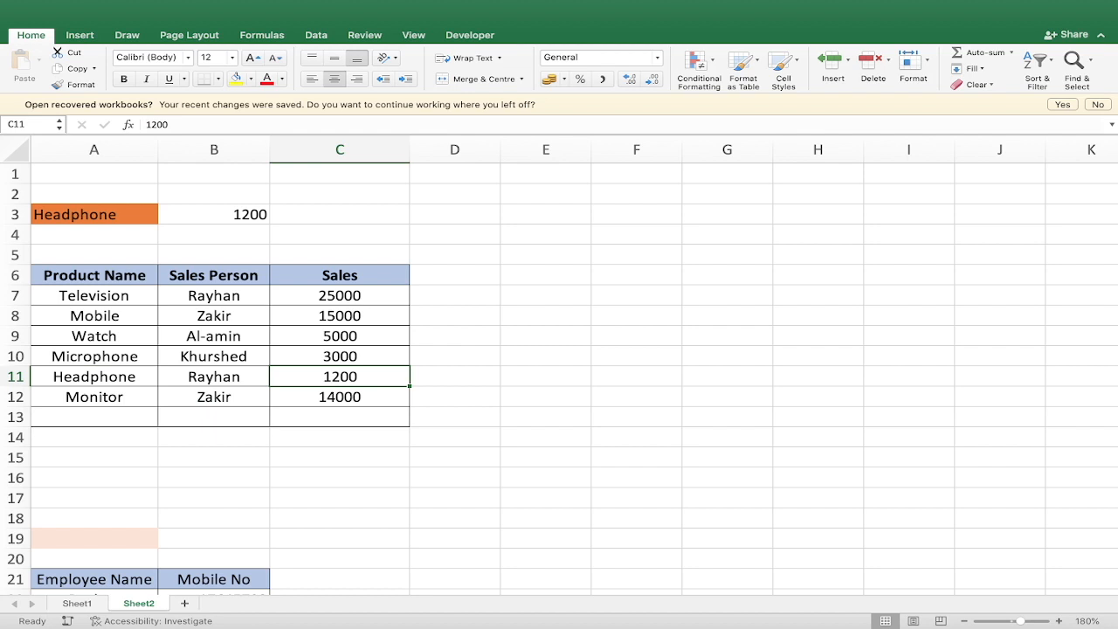
- Set the lookup product in A3 to Monitor and check the returned sales against the Monitor row
click(95, 396)
click(95, 215)
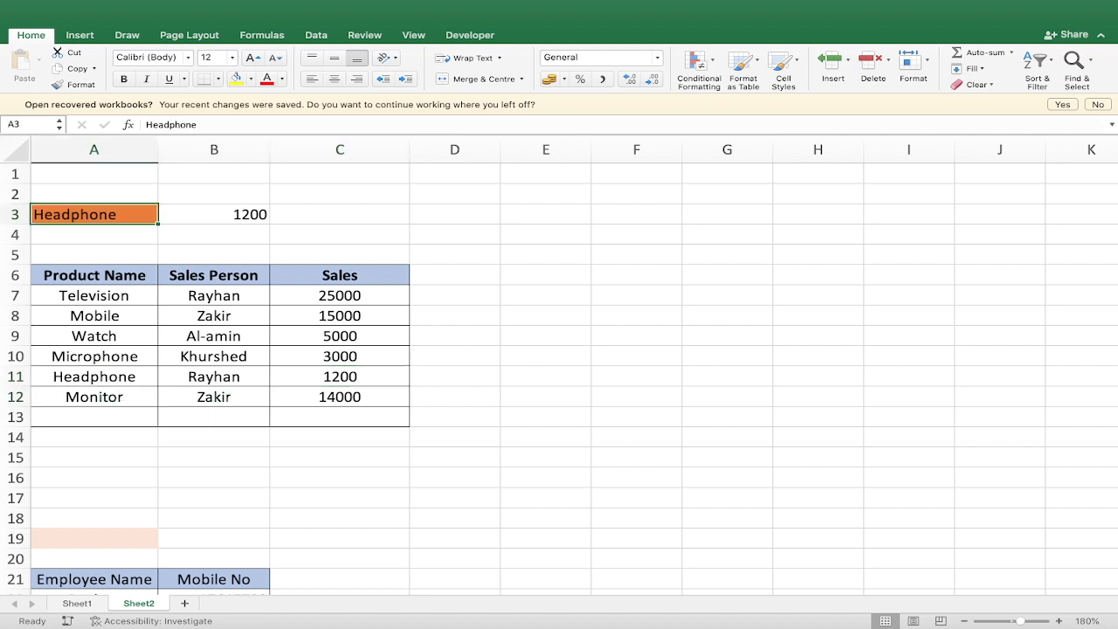
text(Monitor)
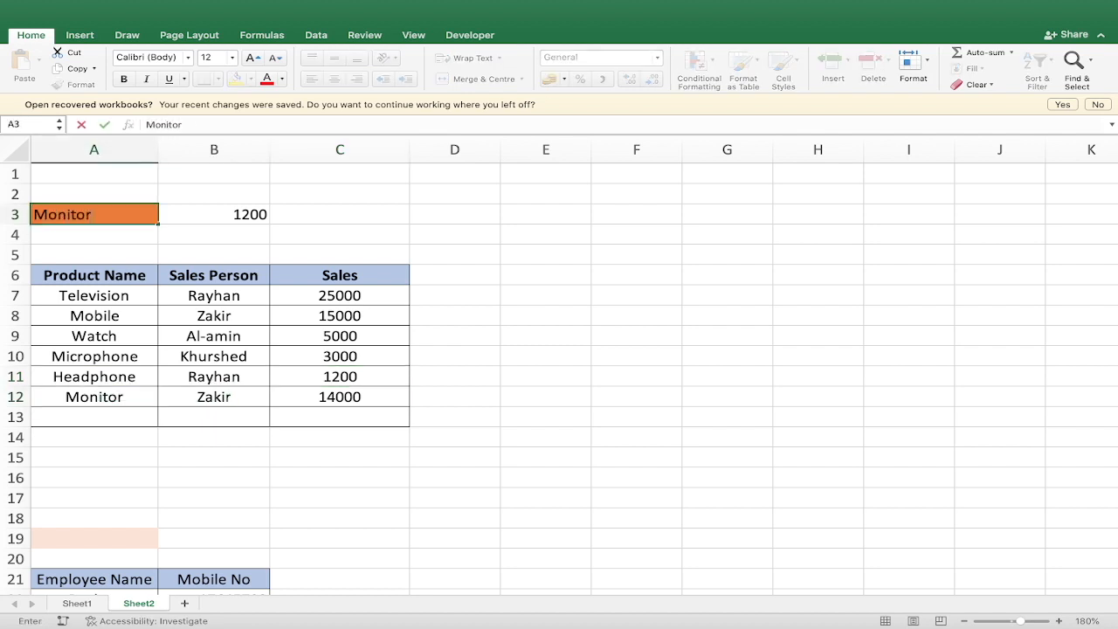
key(Return)
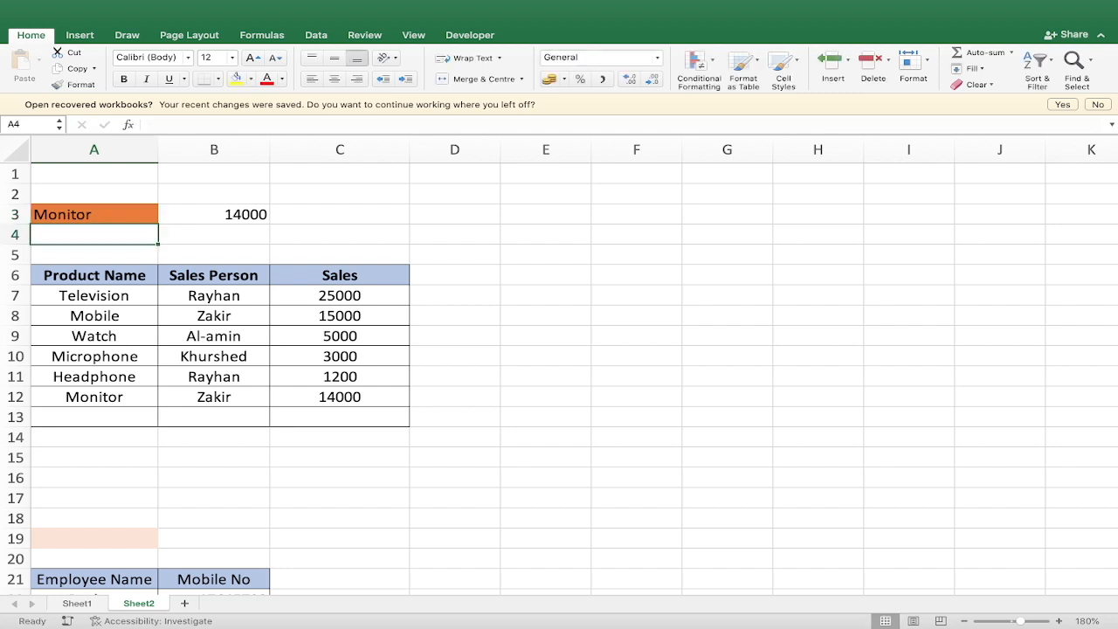
drag(94, 397, 340, 397)
click(94, 194)
click(95, 214)
drag(95, 214, 214, 214)
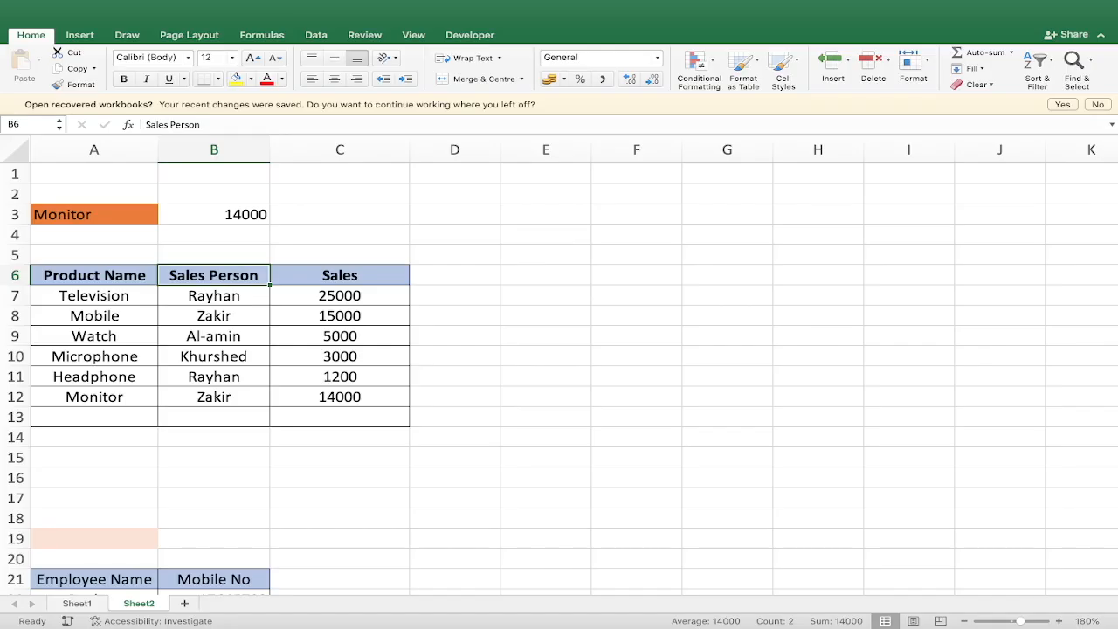
- Enter the first listed employee's name in the shaded lookup cell A19 above the Employee Name table
scroll(558, 349, down, 2)
scroll(559, 375, down, 3)
scroll(559, 376, up, 4)
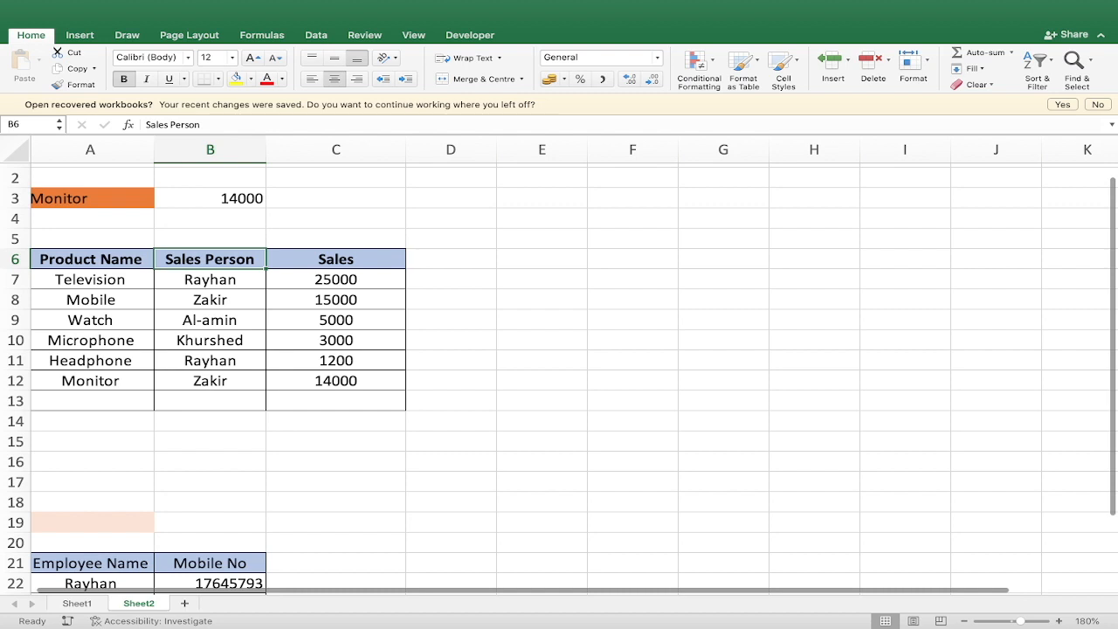
scroll(559, 375, down, 4)
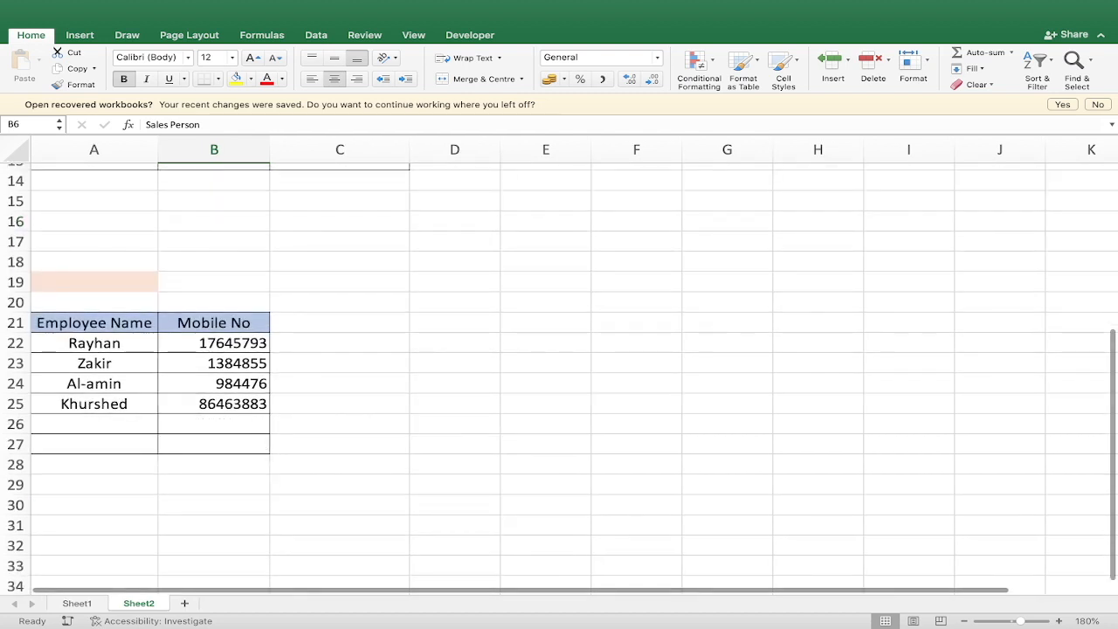
click(94, 282)
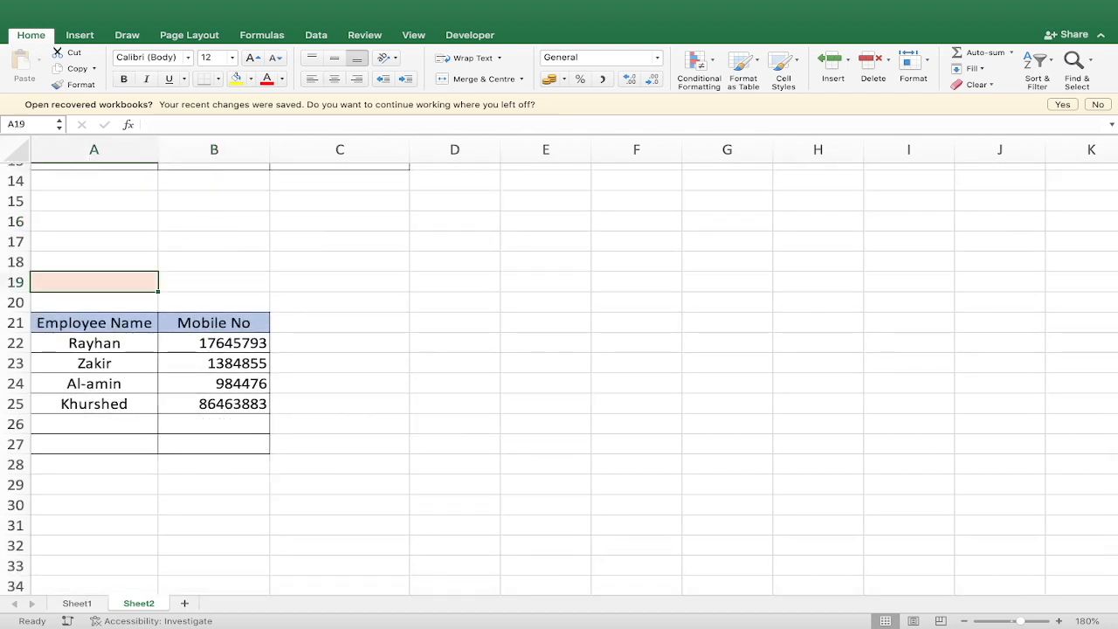
text(R)
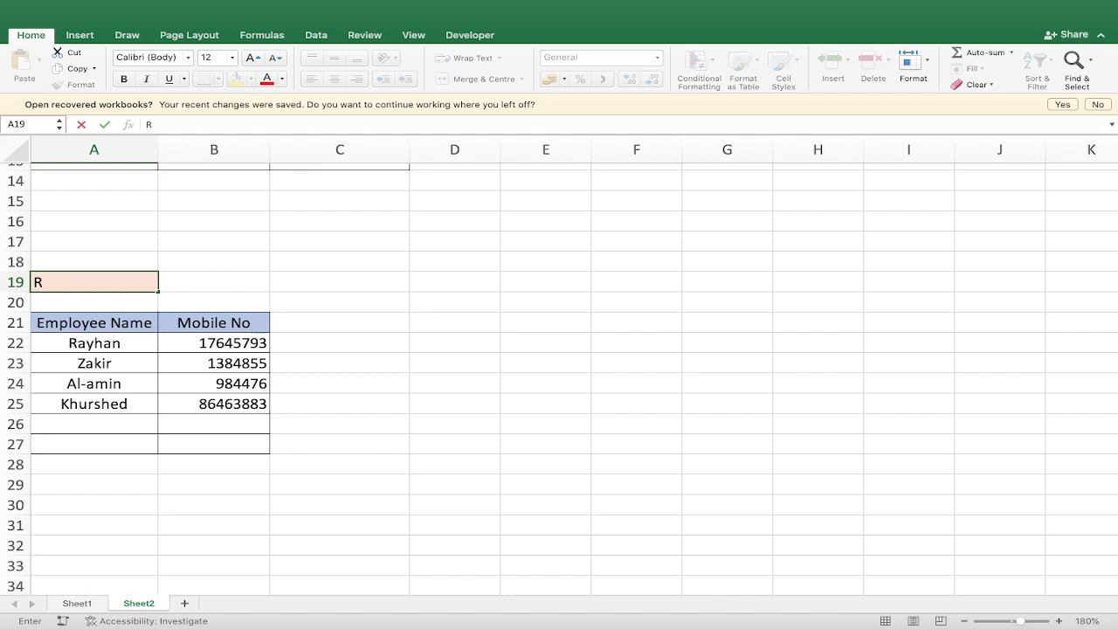
text(ayhan)
key(Return)
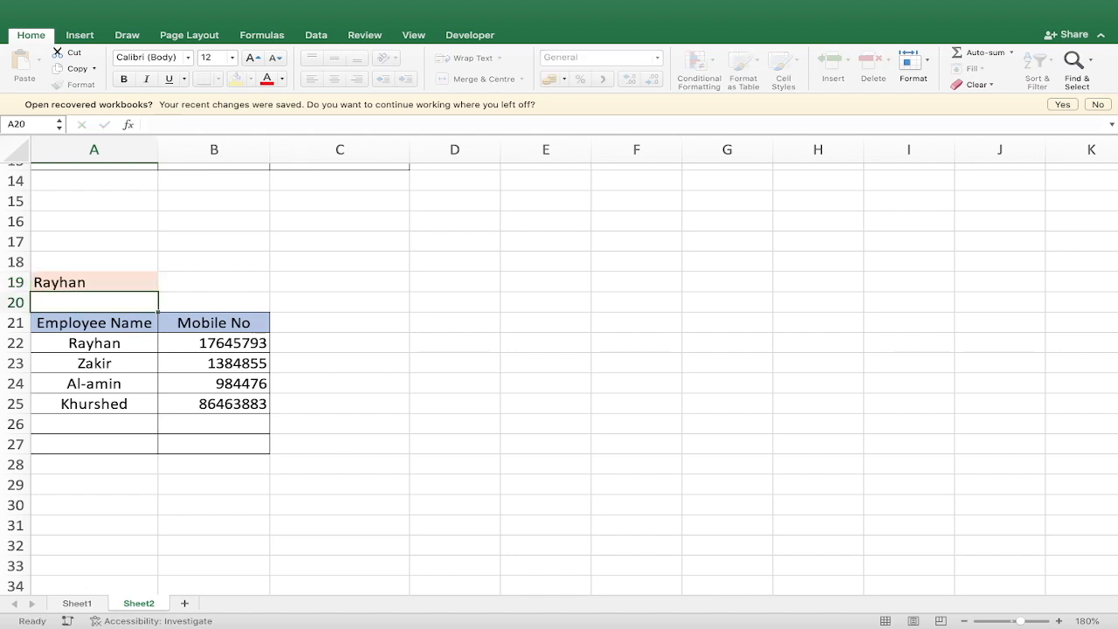
- Start a VLOOKUP formula in B19 for the employee's mobile number, using A19 as the lookup value
click(214, 282)
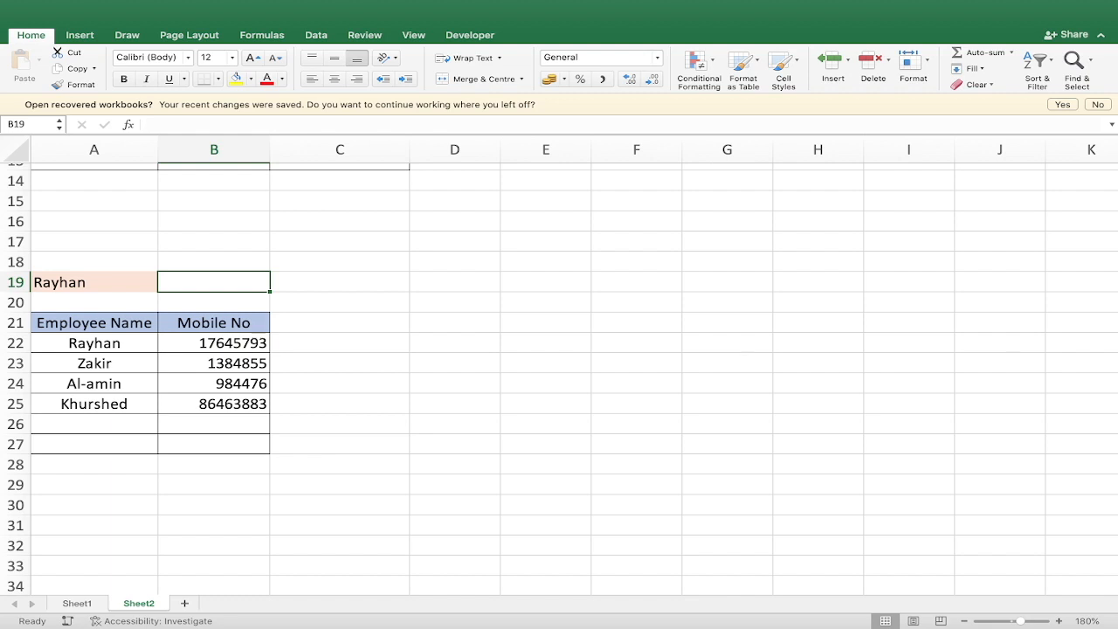
drag(95, 322, 94, 404)
drag(213, 322, 214, 403)
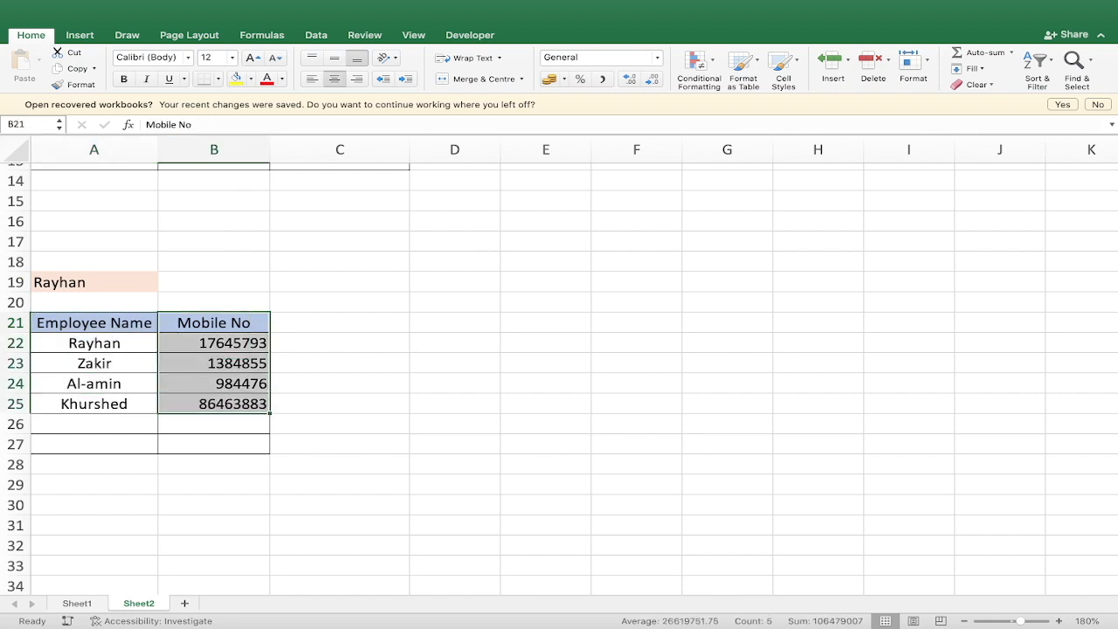
click(214, 282)
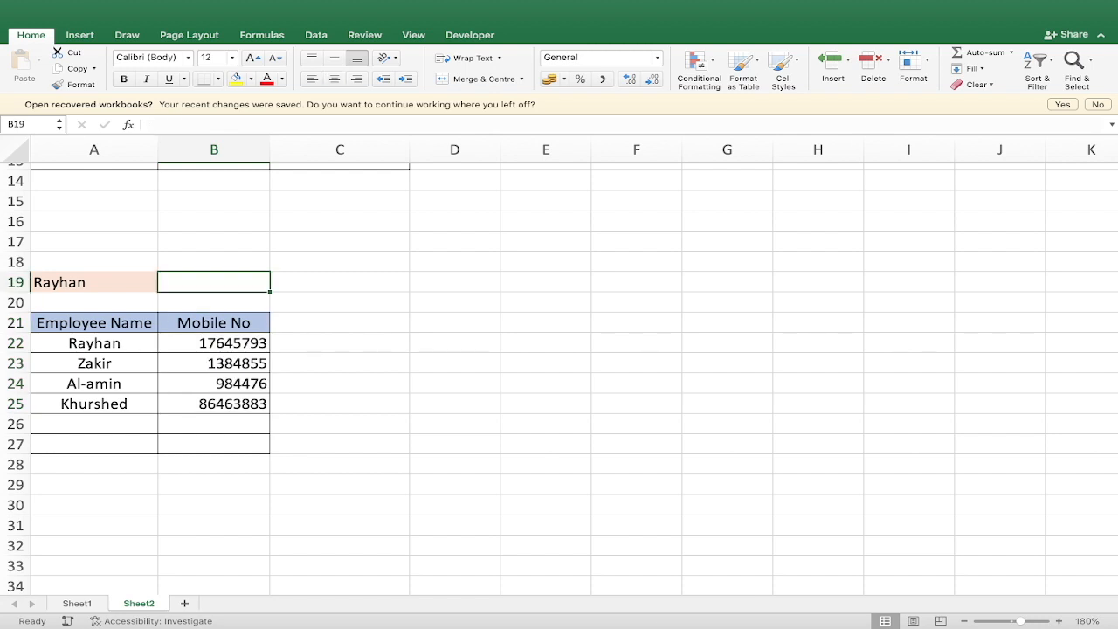
text(=v)
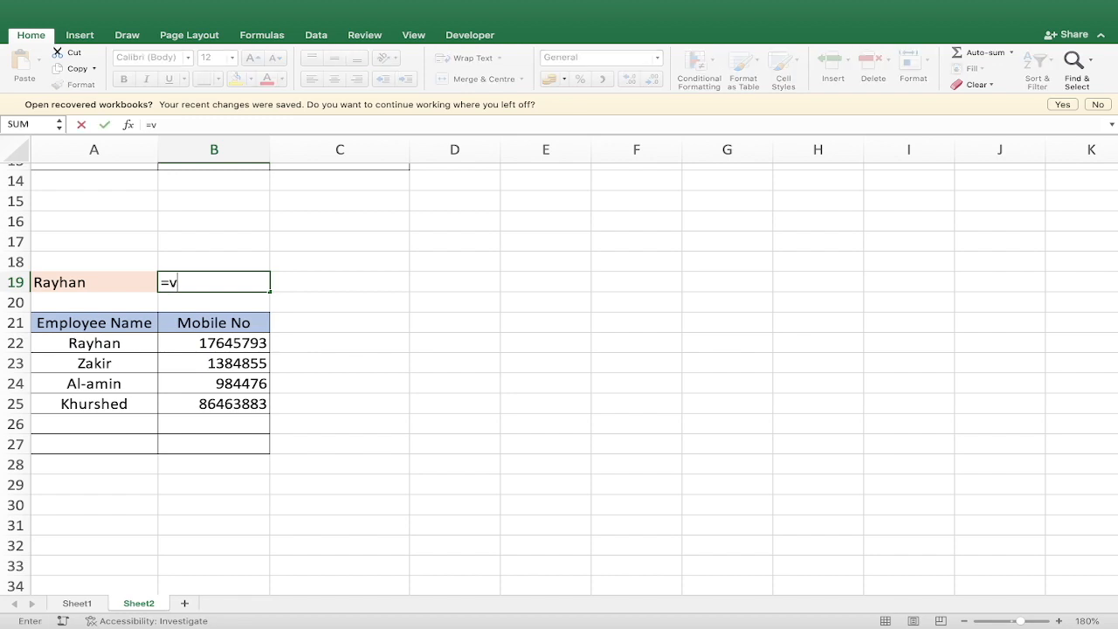
text(l)
key(Tab)
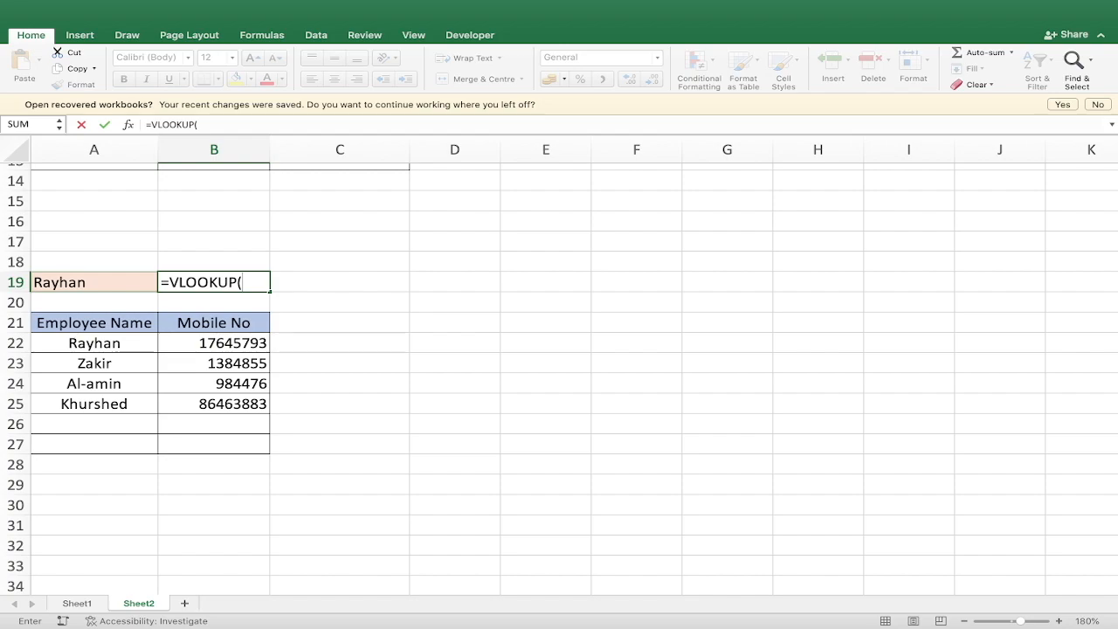
click(94, 282)
text(,)
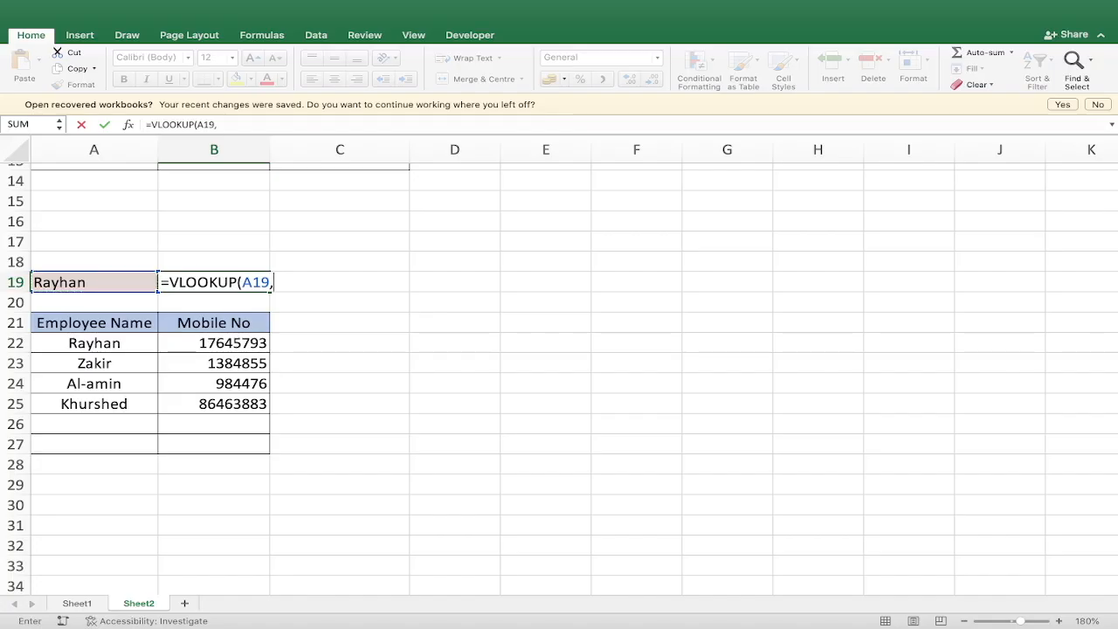
- Complete the B19 VLOOKUP with table range A22:B25, column 2 and FALSE, and check its result against row 22
drag(95, 343, 214, 403)
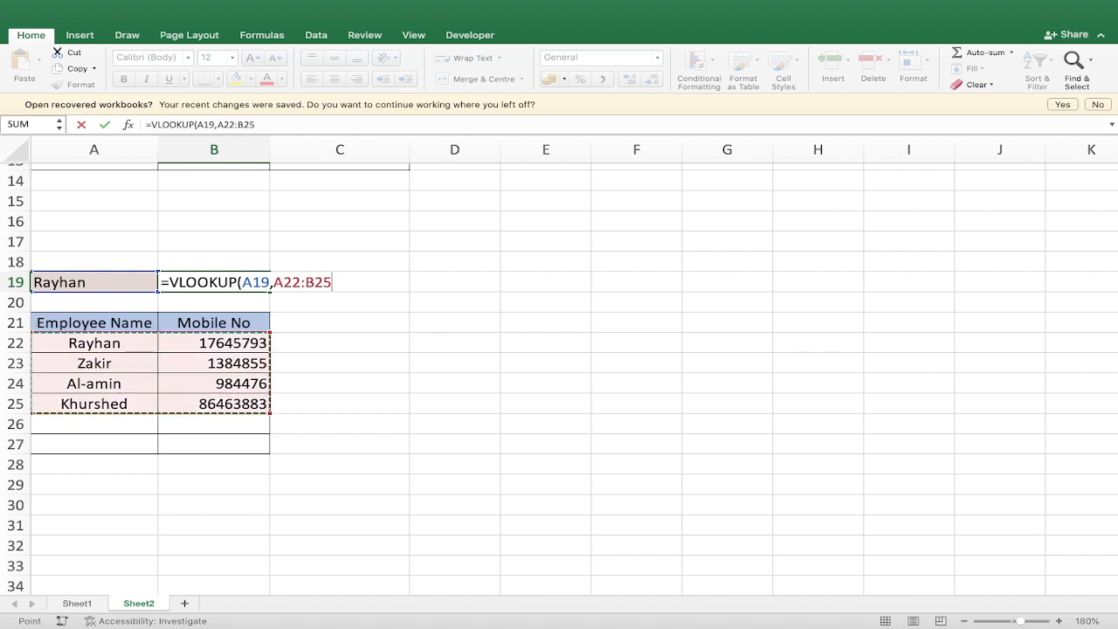
text(,)
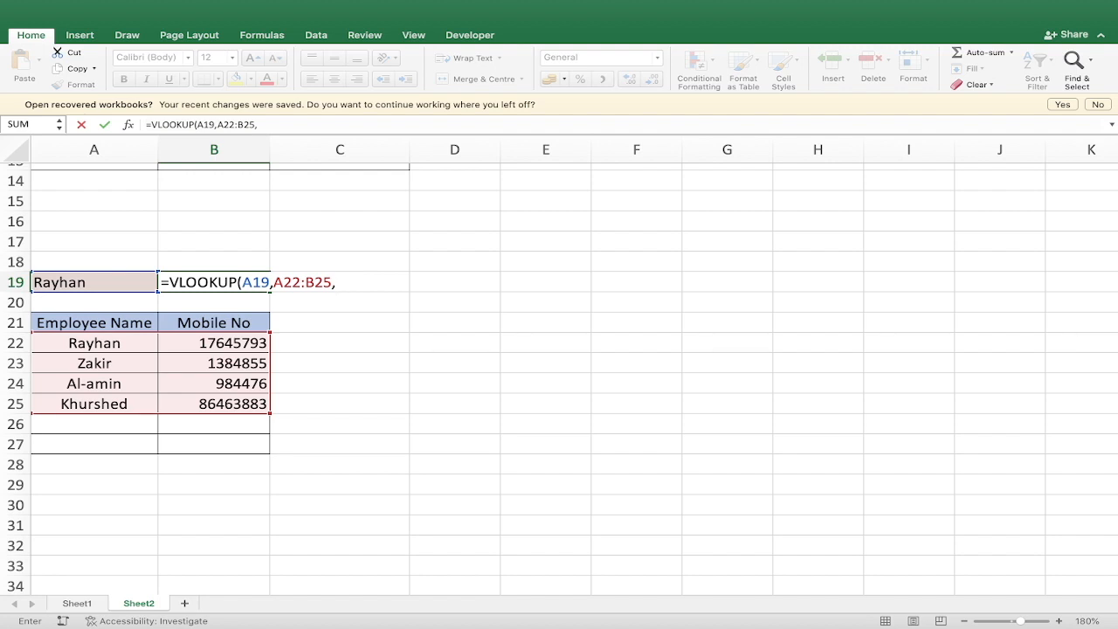
text(2,FALSE))
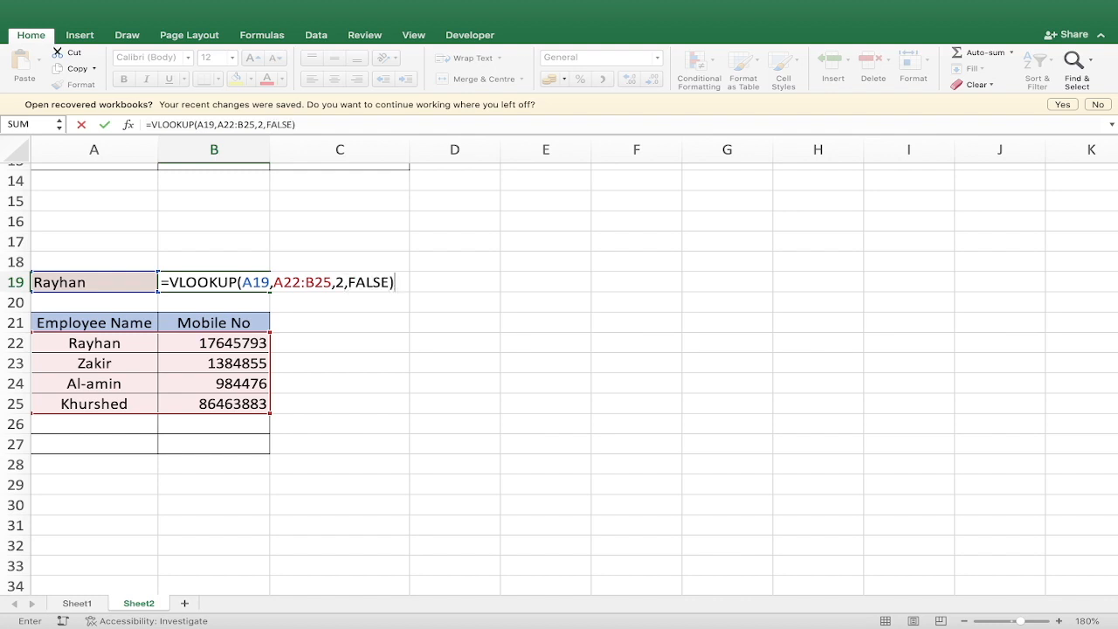
key(Return)
key(Up)
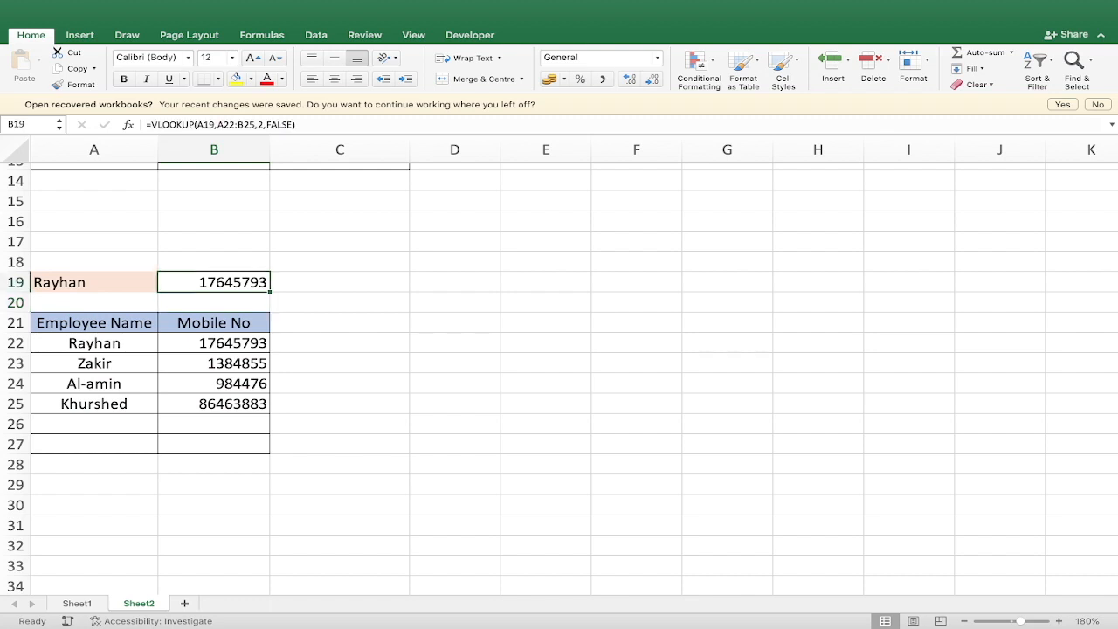
drag(94, 343, 214, 343)
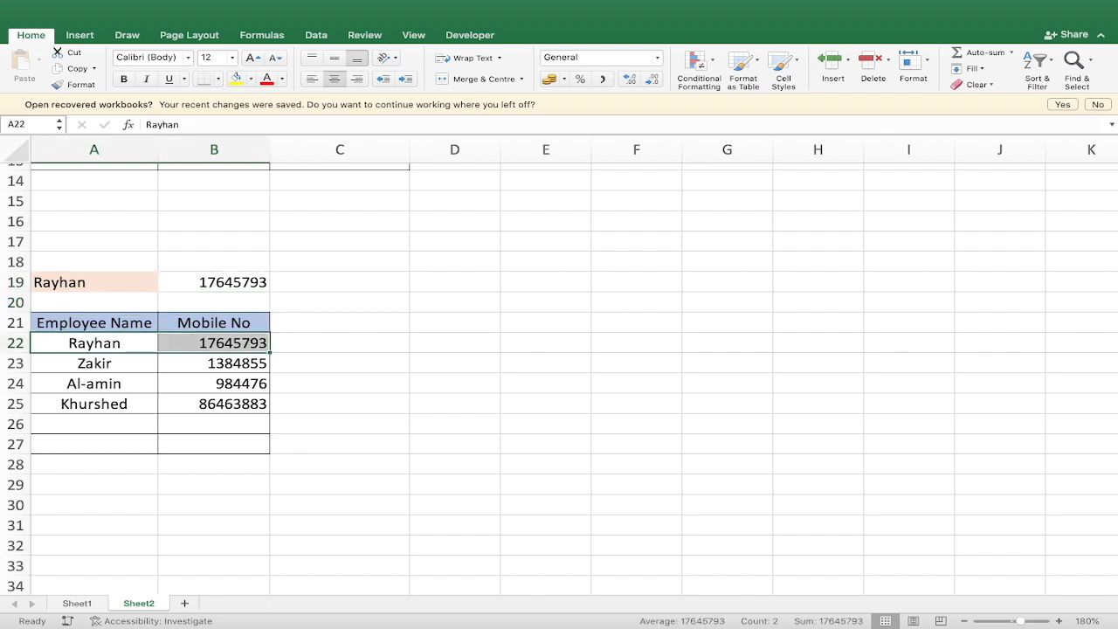
- Change the lookup name in A19 to the second listed employee and compare the B19 result with row 23
click(214, 282)
click(94, 282)
double_click(69, 282)
text(Zakir)
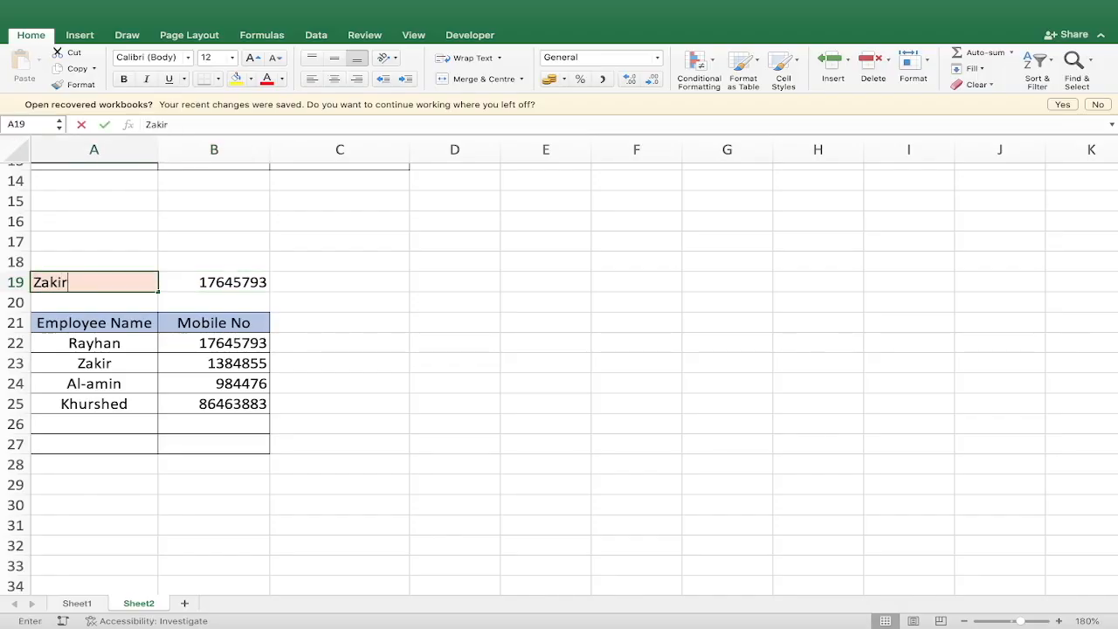
key(Return)
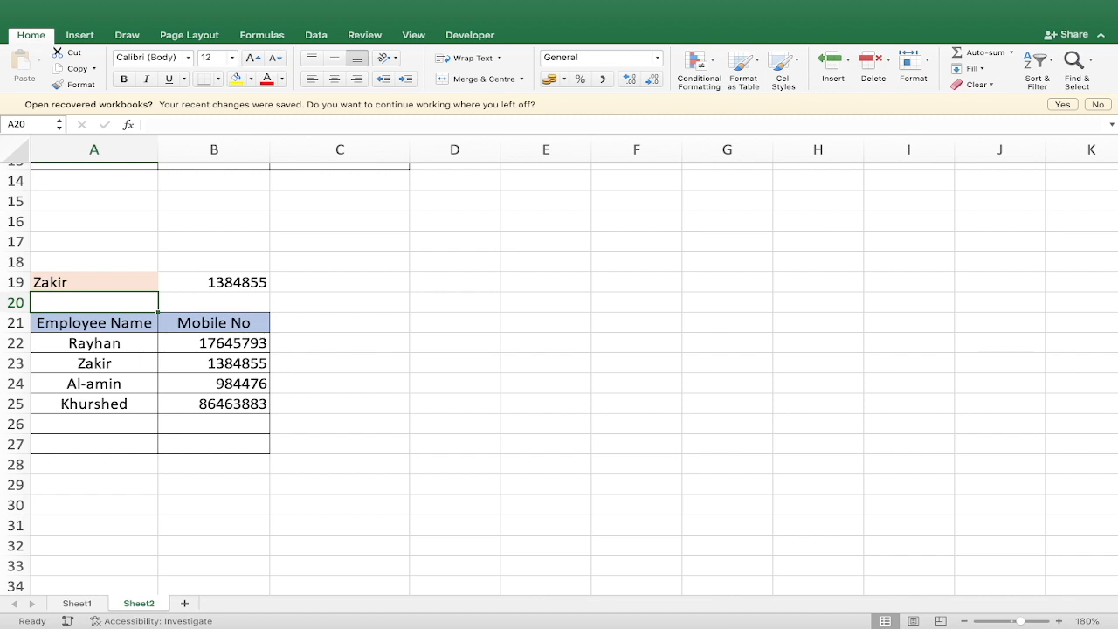
drag(94, 363, 214, 363)
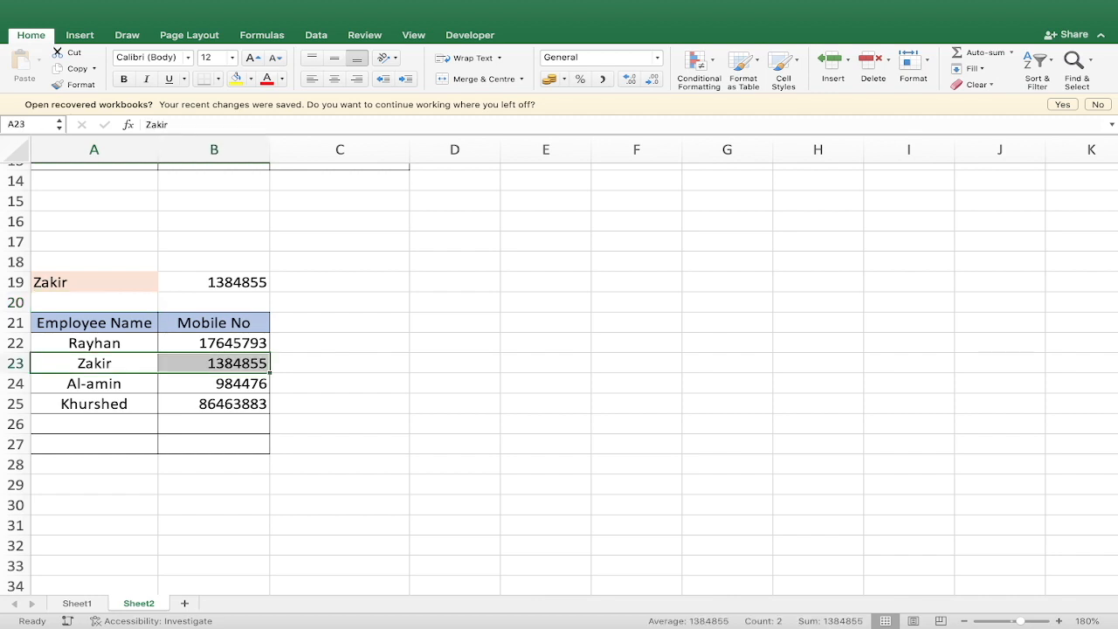
- Set the lookup name in A19 to the last listed employee and check the returned mobile number against row 25
click(95, 282)
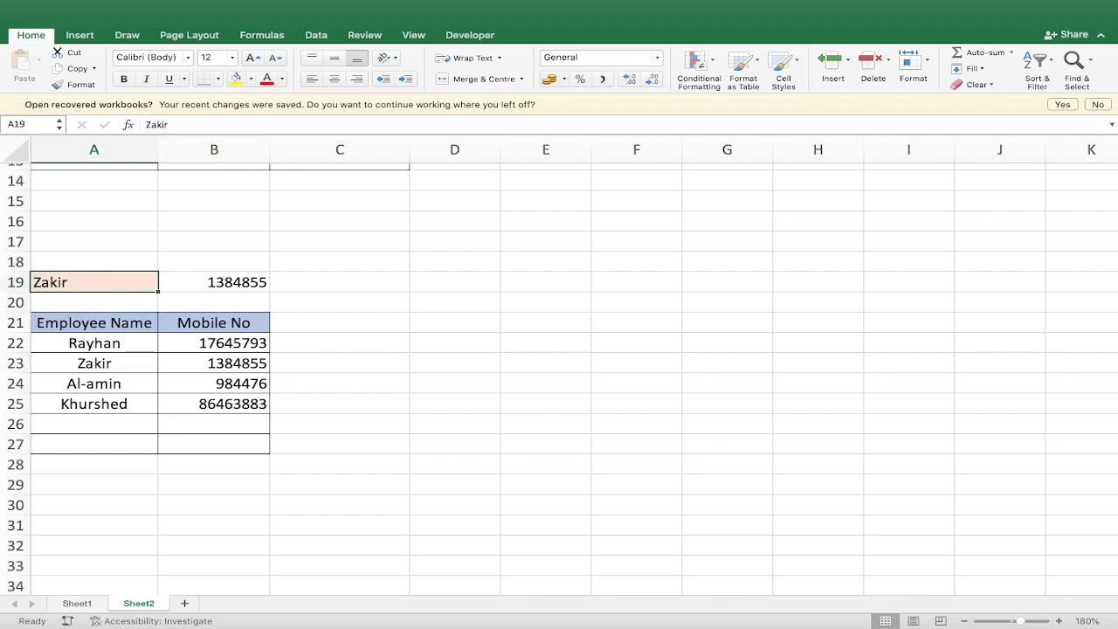
text(Khurs)
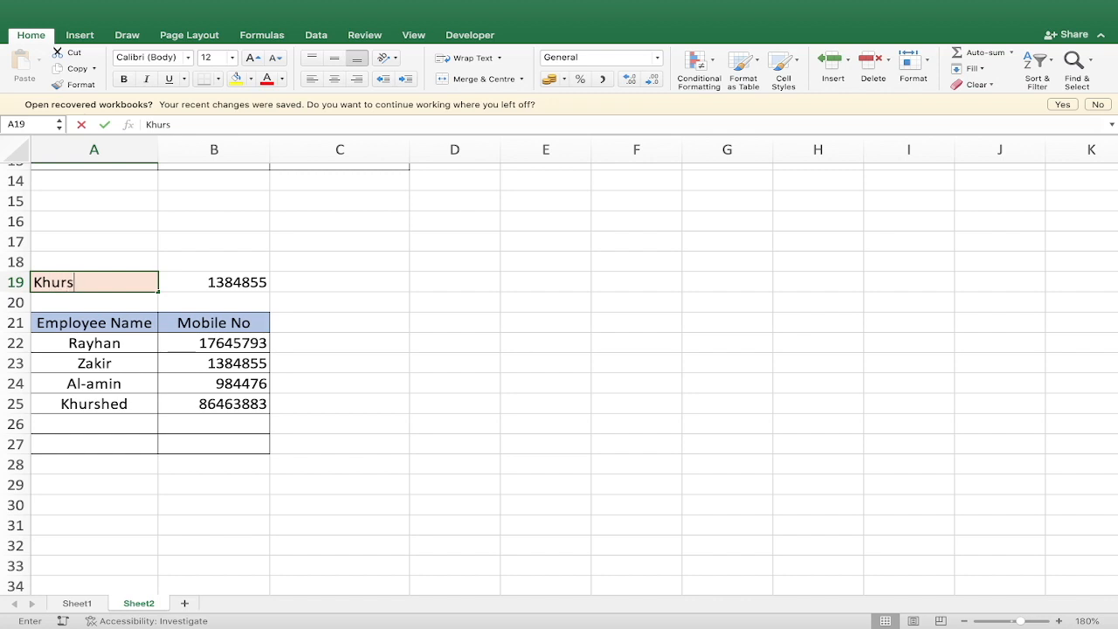
text(hed)
key(Return)
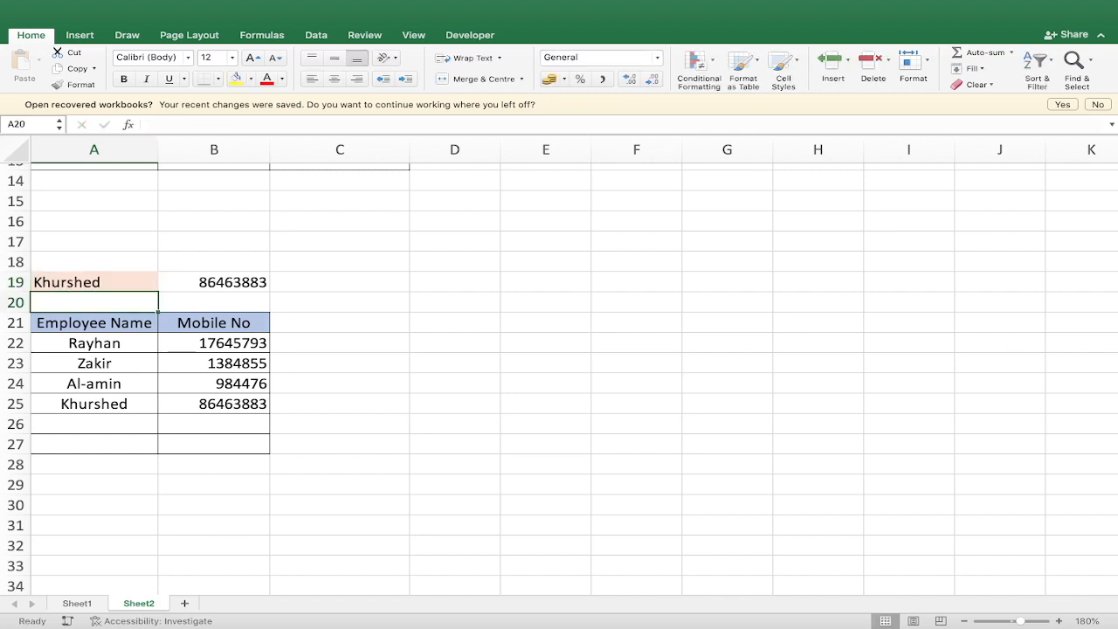
drag(95, 403, 214, 404)
click(454, 302)
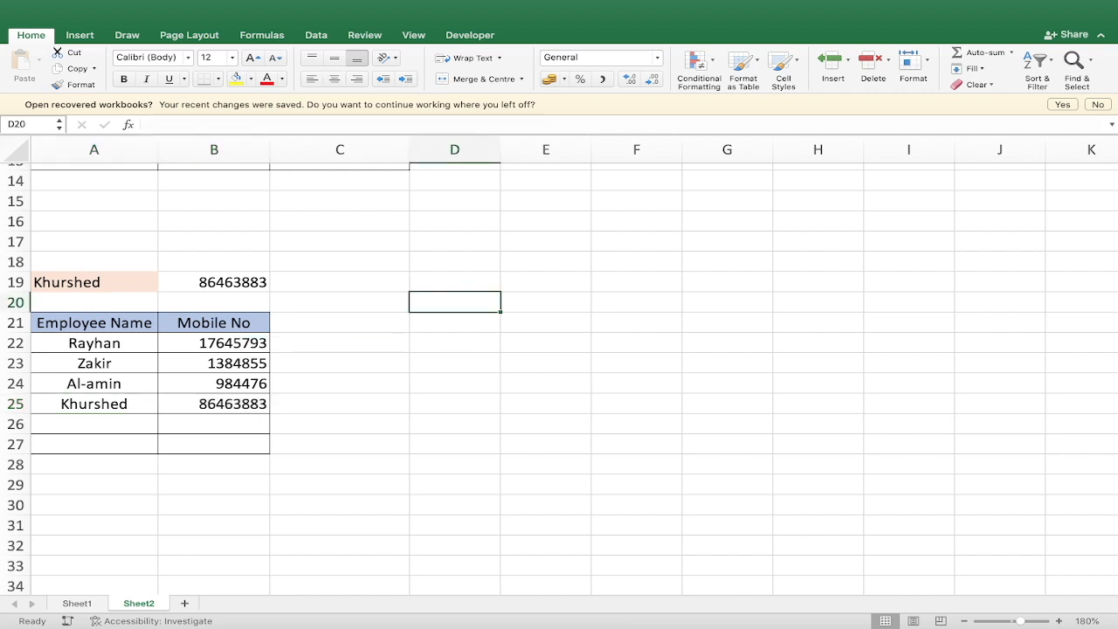